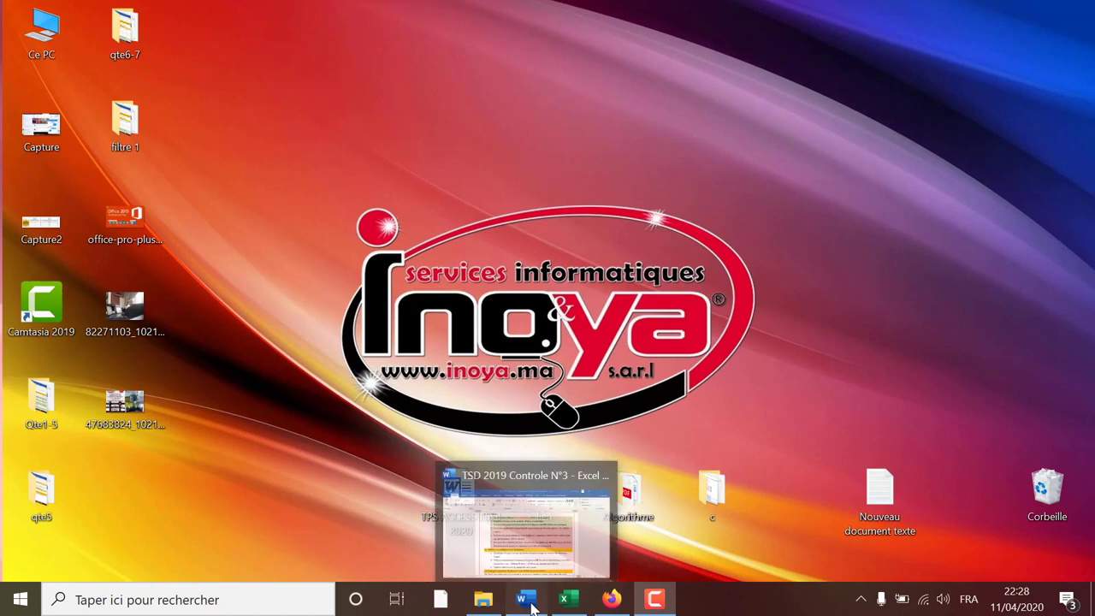
# - Read the exercise questions in Word, then group the filtre A and filtre B sheets in Classeur2
pyautogui.click(527, 601)
pyautogui.scroll(2, 524, 462)
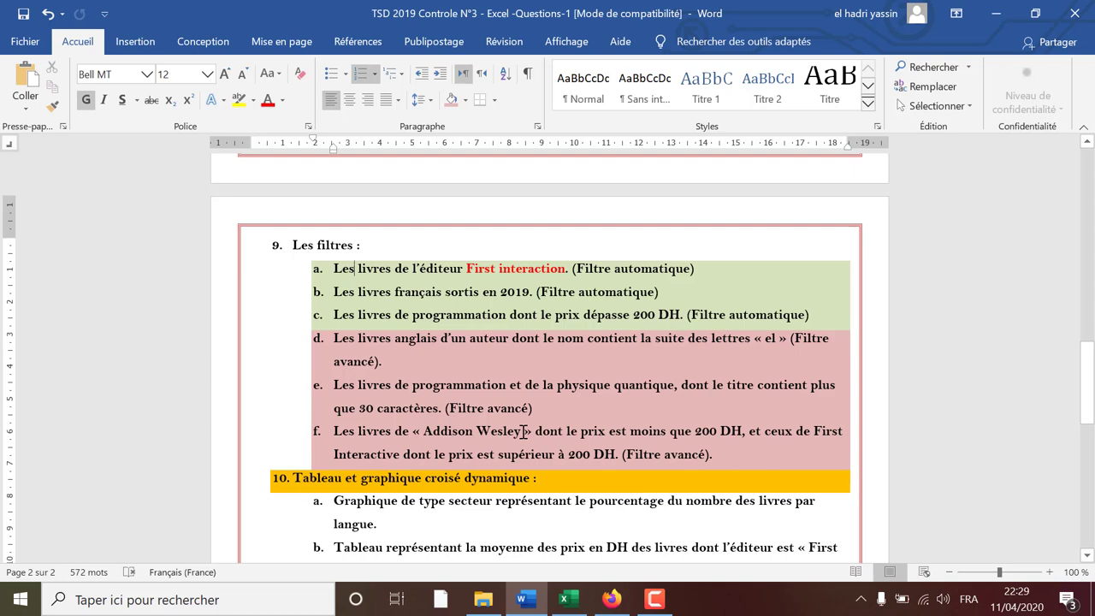
pyautogui.click(564, 600)
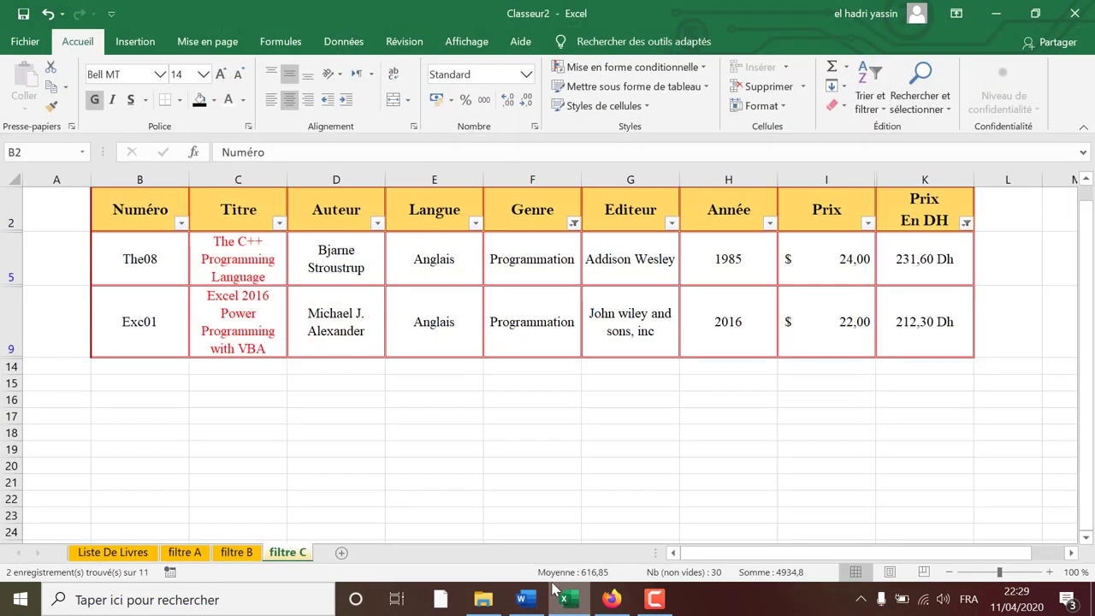
pyautogui.click(184, 553)
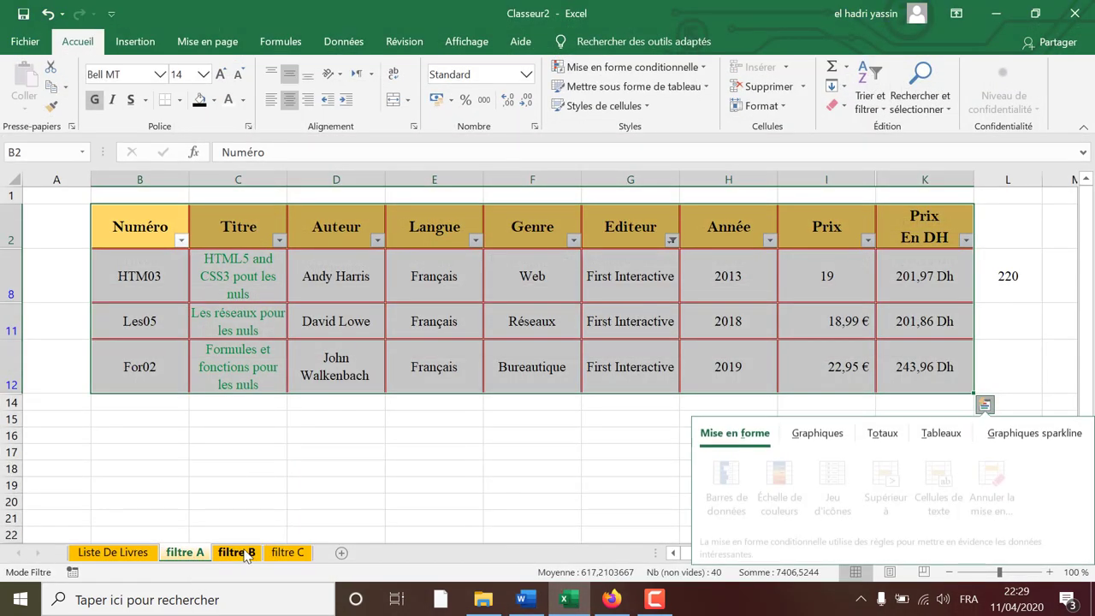
pyautogui.keyDown('ctrl'); pyautogui.click(255, 552); pyautogui.keyUp('ctrl')
# - Delete the grouped filtre A, B and C sheets, leaving only Liste De Livres
pyautogui.keyDown('ctrl'); pyautogui.click(287, 553); pyautogui.keyUp('ctrl')
pyautogui.rightClick(282, 552)
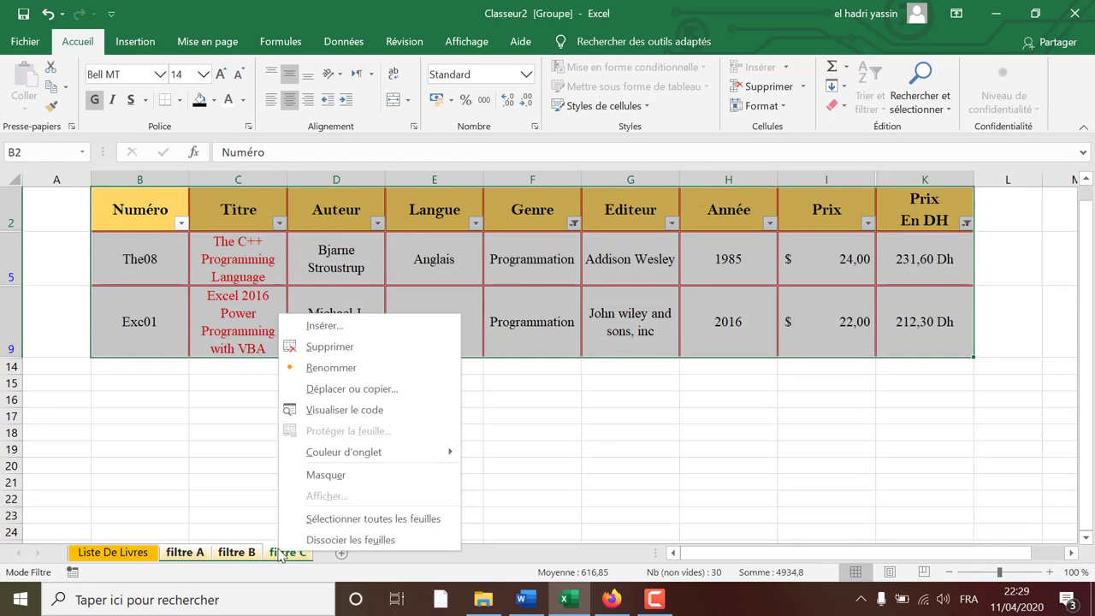
pyautogui.click(357, 345)
pyautogui.click(508, 347)
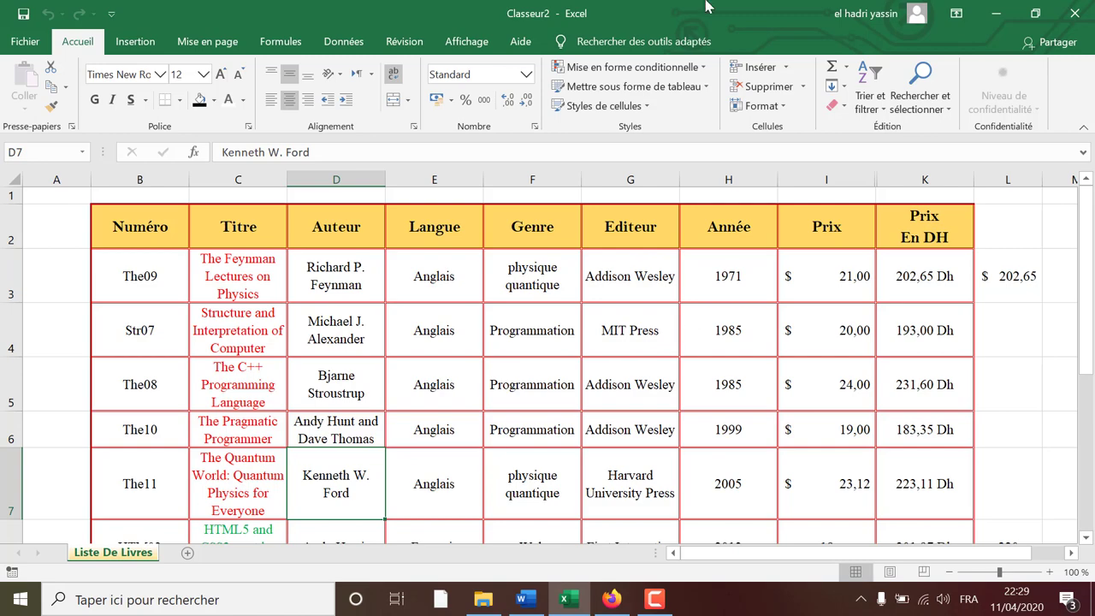
# - Scroll the book list and select the 1985 year values in column H
pyautogui.scroll(-3, 438, 403)
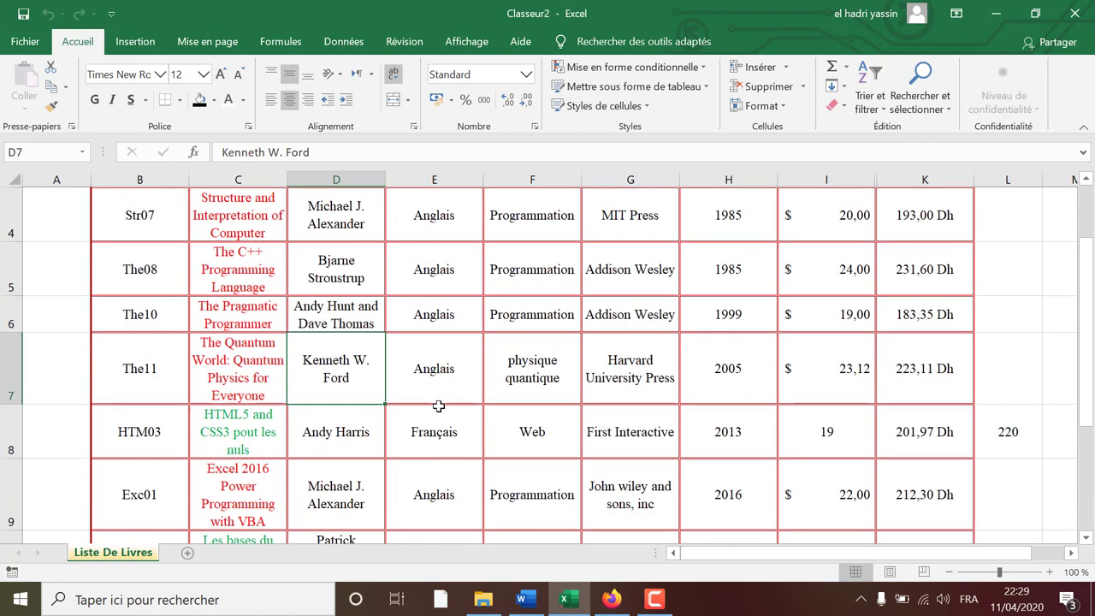
pyautogui.scroll(3, 437, 409)
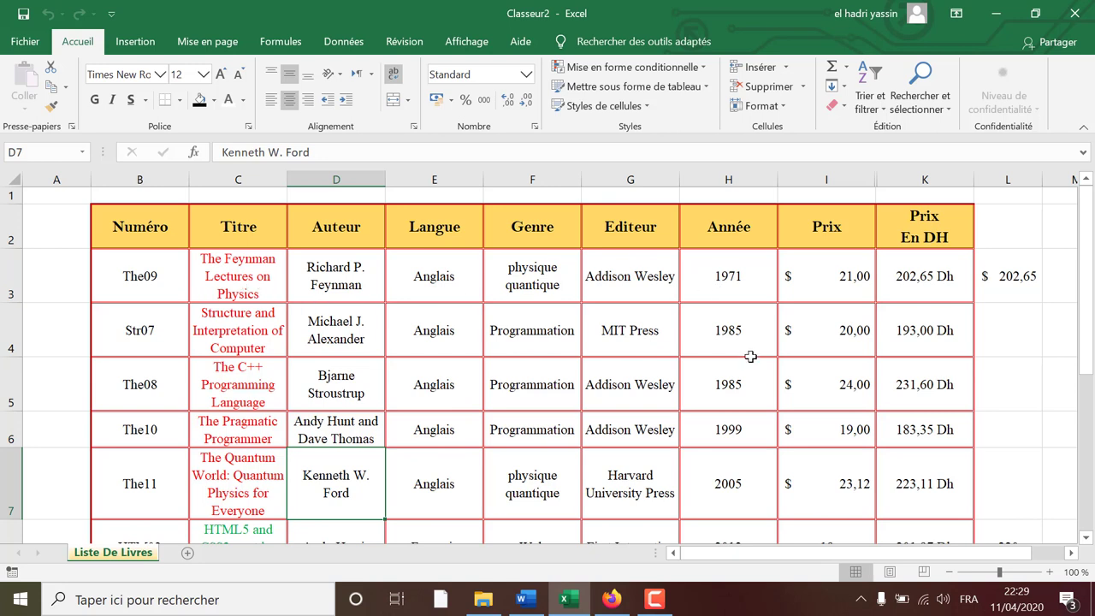
pyautogui.moveTo(735, 327)
pyautogui.mouseDown()
pyautogui.moveTo(721, 408)
pyautogui.moveTo(183, 384)
pyautogui.mouseUp()
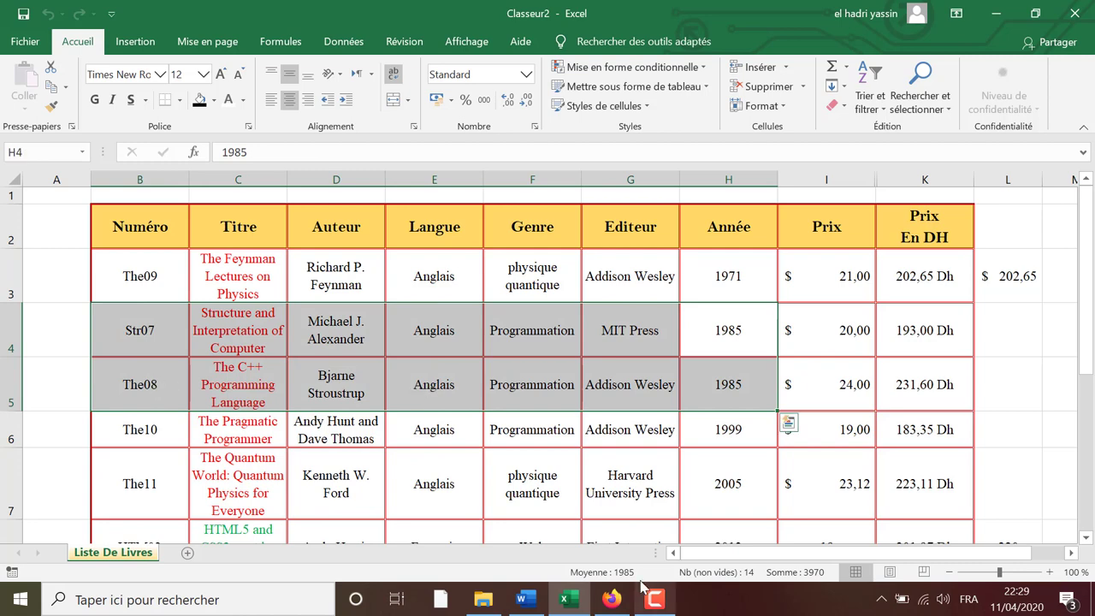
pyautogui.moveTo(562, 603)
pyautogui.click(524, 599)
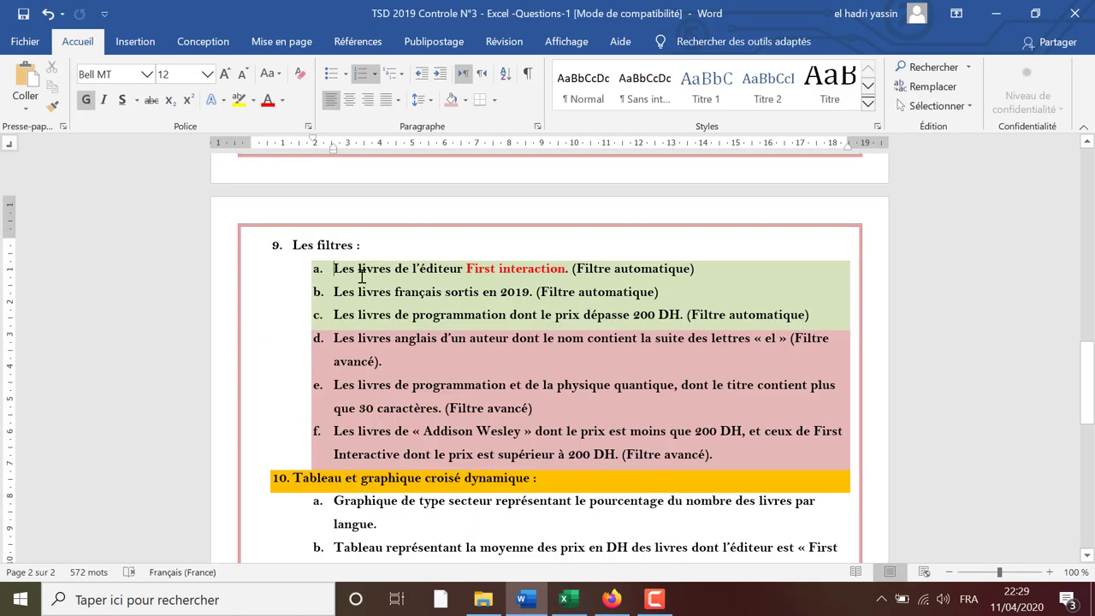
pyautogui.moveTo(360, 275); pyautogui.dragTo(804, 315)
pyautogui.scroll(5, 725, 293)
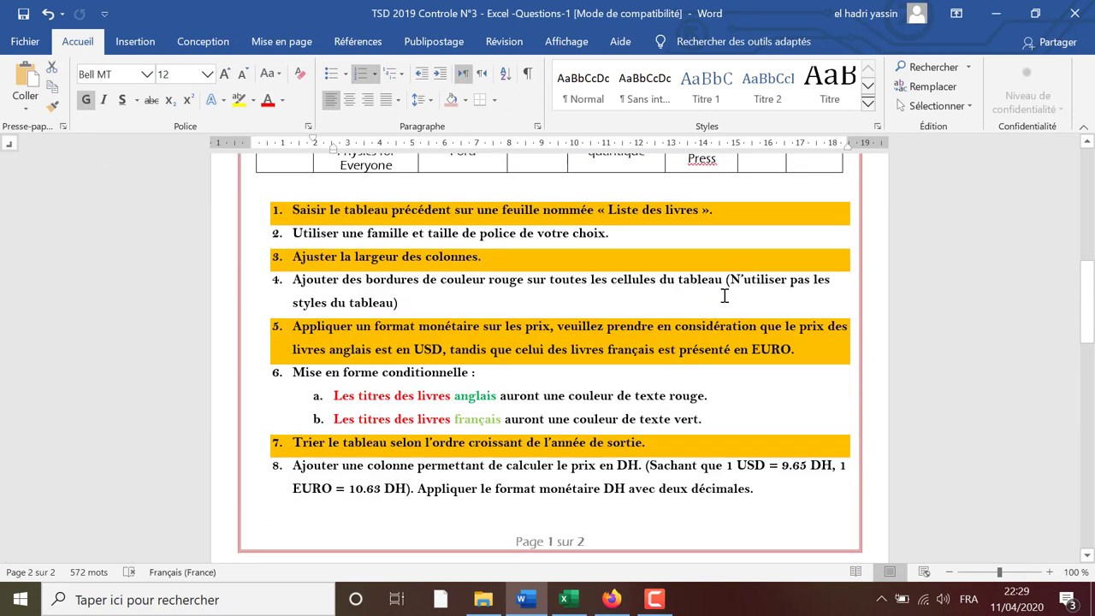
pyautogui.scroll(3, 726, 293)
pyautogui.scroll(-5, 725, 293)
pyautogui.scroll(-5, 726, 293)
pyautogui.scroll(2, 426, 253)
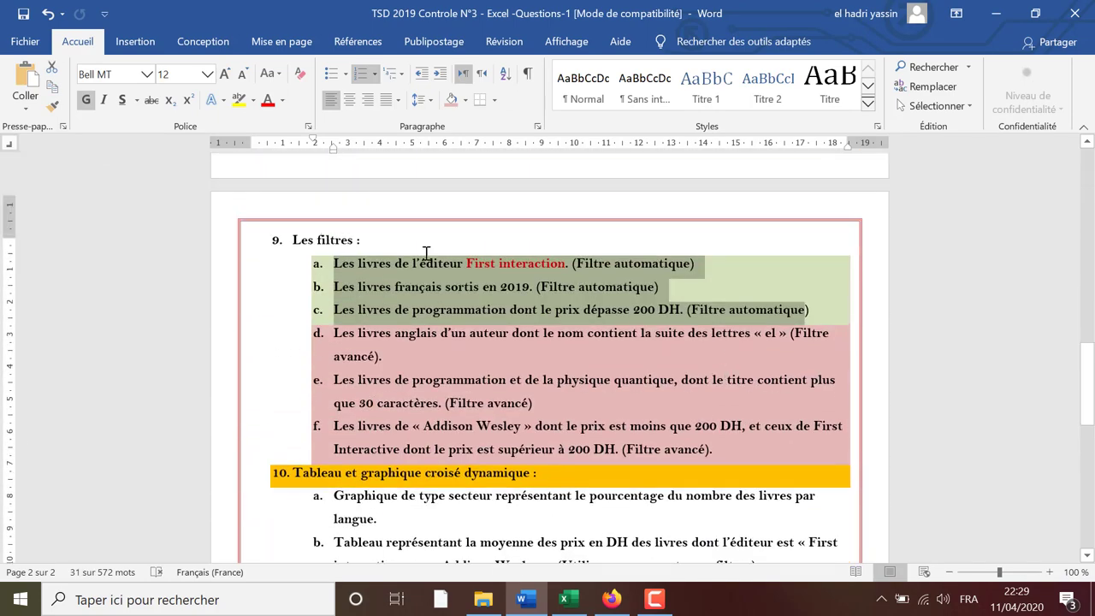
pyautogui.moveTo(334, 265); pyautogui.dragTo(814, 310)
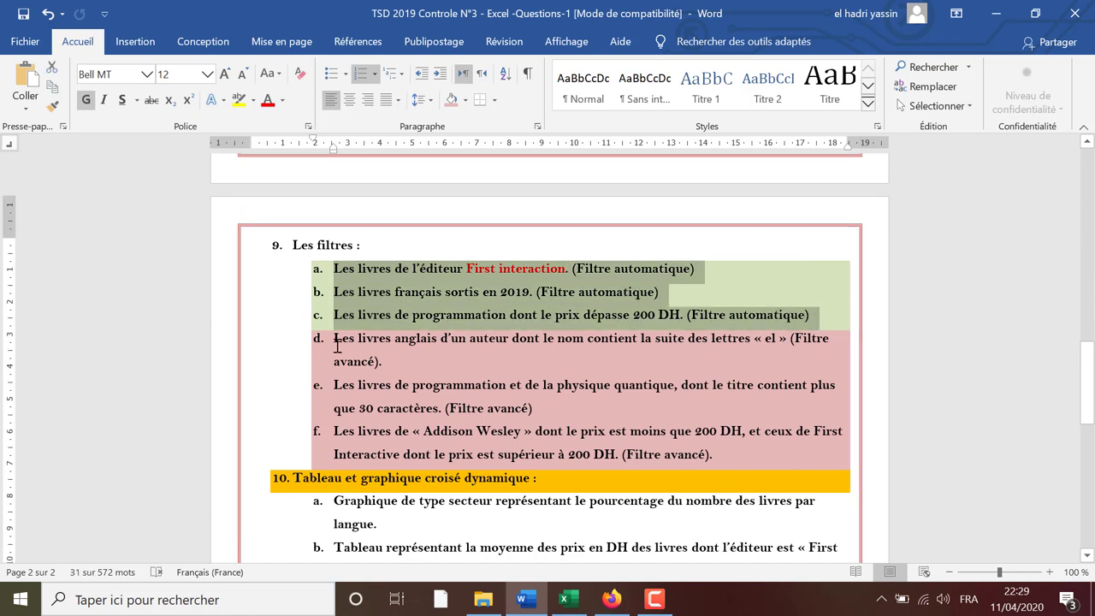
pyautogui.moveTo(358, 343); pyautogui.dragTo(699, 457)
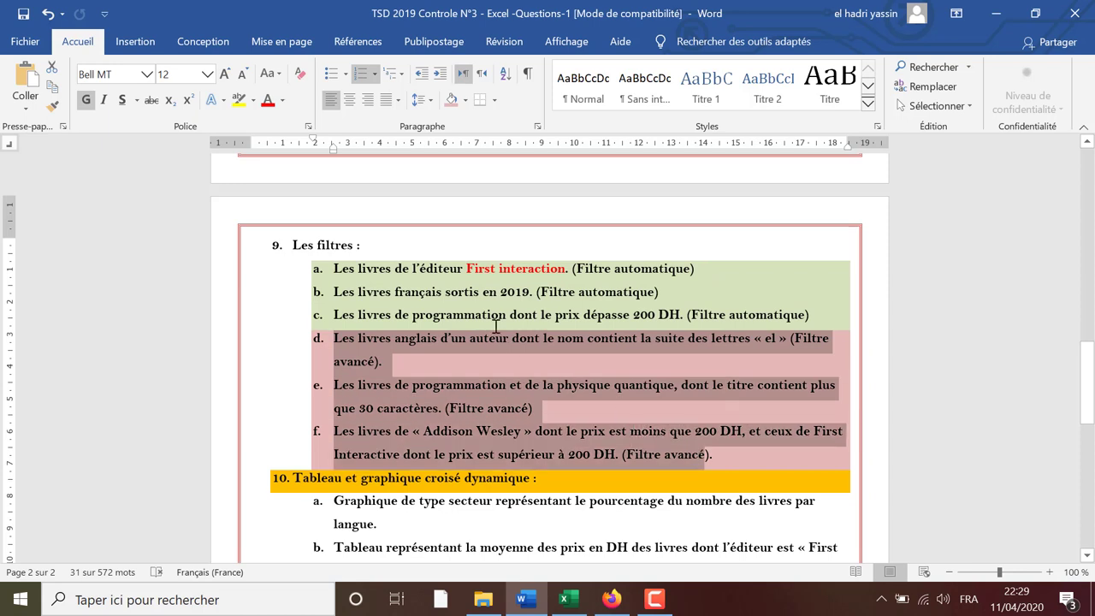
pyautogui.moveTo(334, 267)
pyautogui.mouseDown()
pyautogui.moveTo(640, 294)
pyautogui.moveTo(680, 316)
pyautogui.mouseUp()
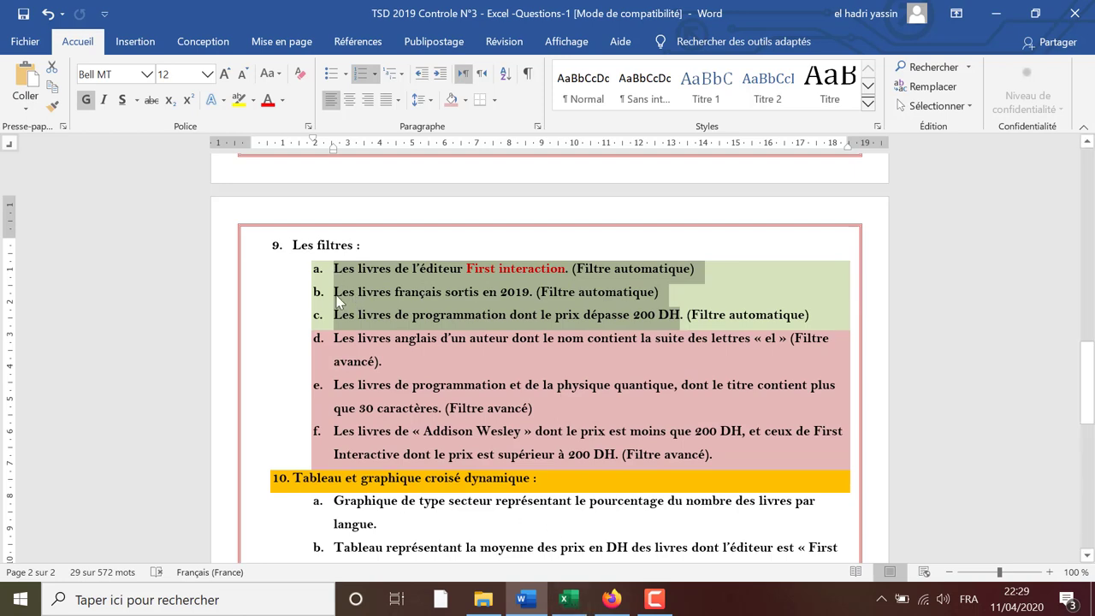
pyautogui.click(564, 599)
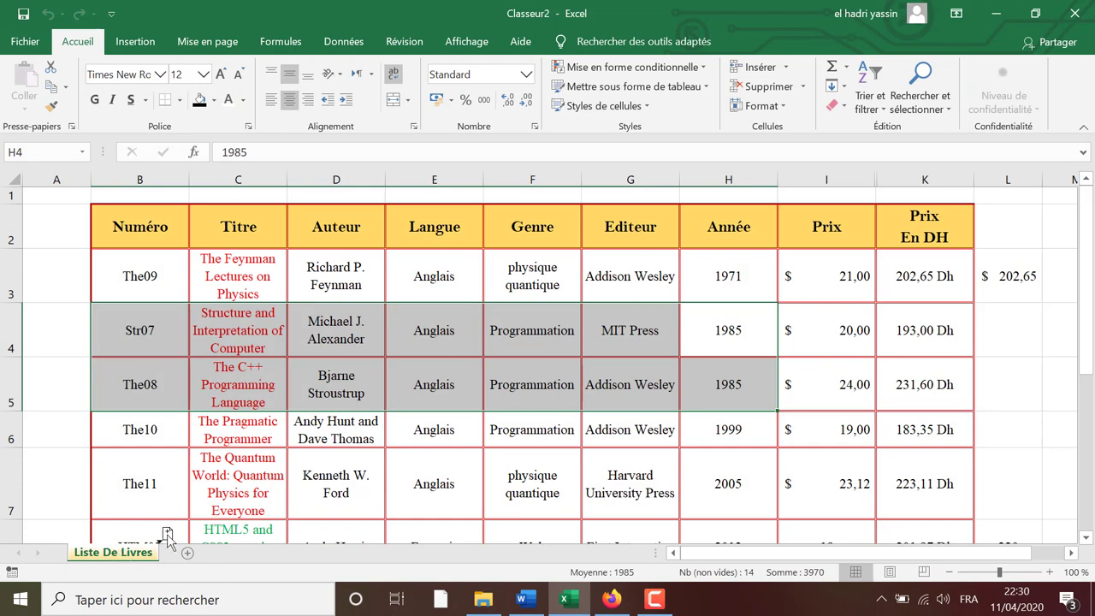
# - Copy the Liste De Livres sheet twice, naming the copies 'filtre a' and 'filtre B'
pyautogui.moveTo(173, 564); pyautogui.dragTo(178, 563)
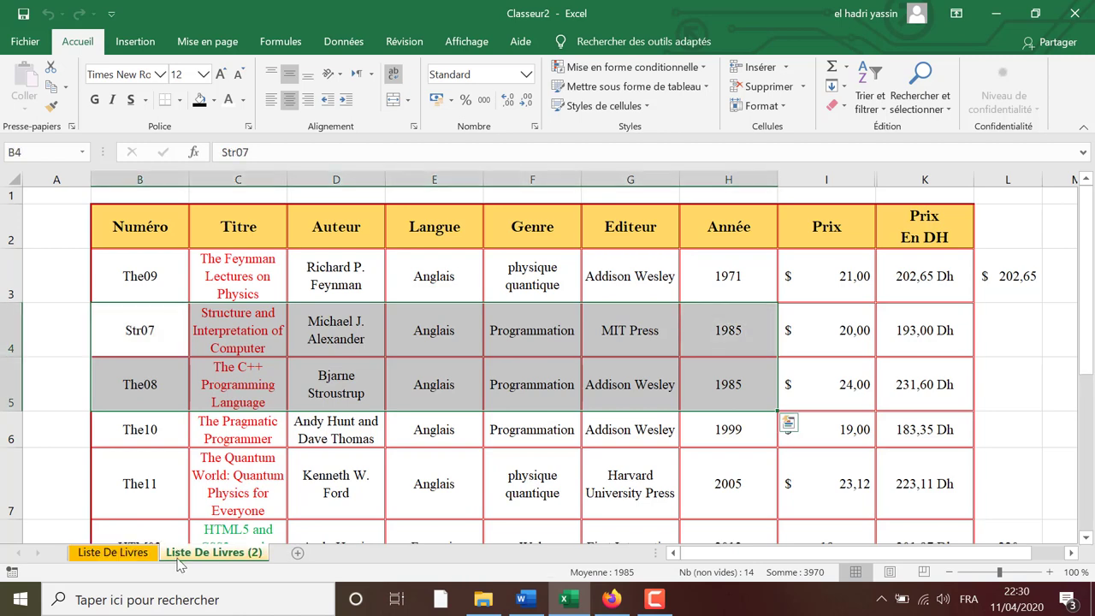
pyautogui.doubleClick(187, 554)
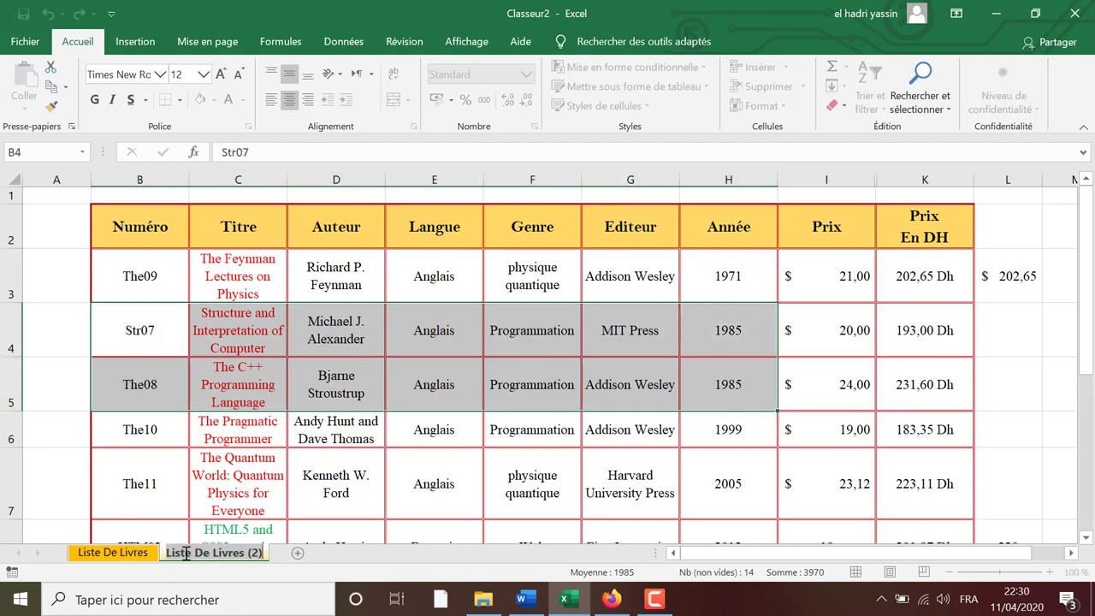
pyautogui.write('filtre')
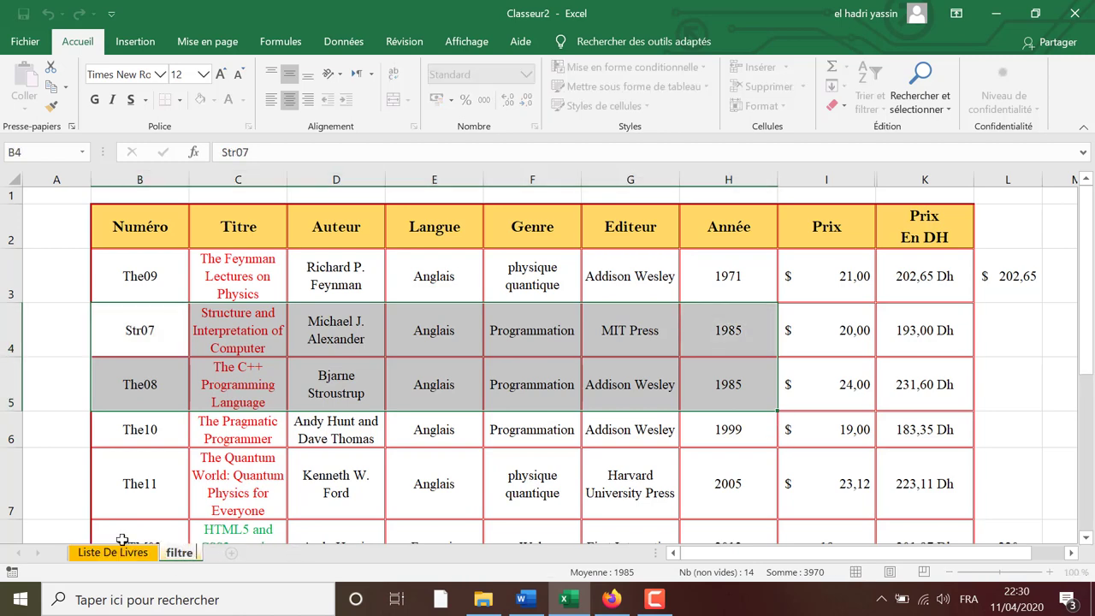
pyautogui.write(' a')
pyautogui.moveTo(113, 554); pyautogui.dragTo(220, 560)
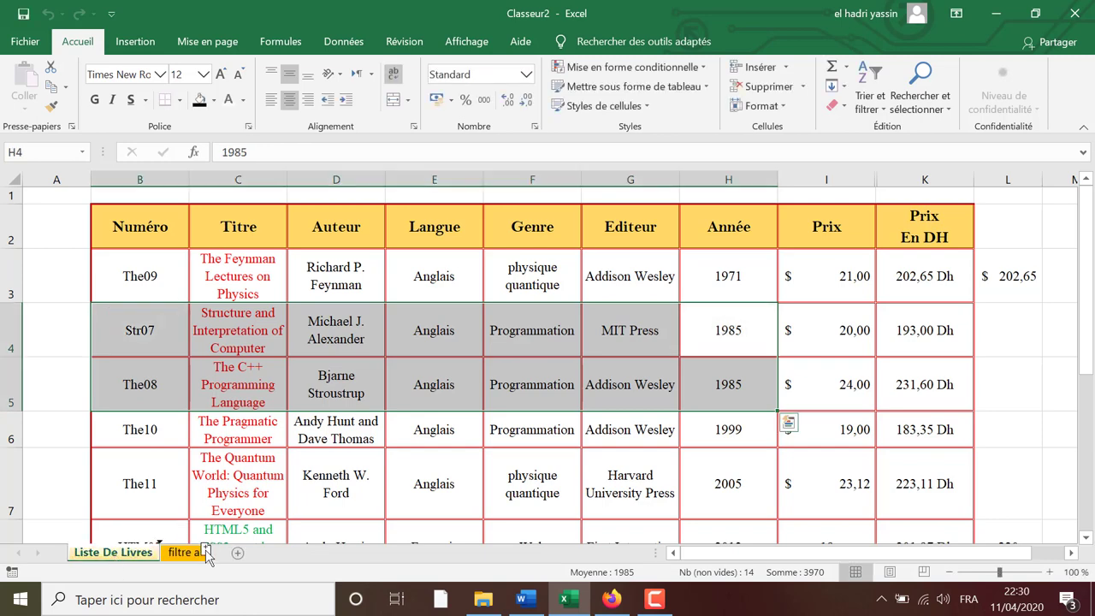
pyautogui.doubleClick(257, 553)
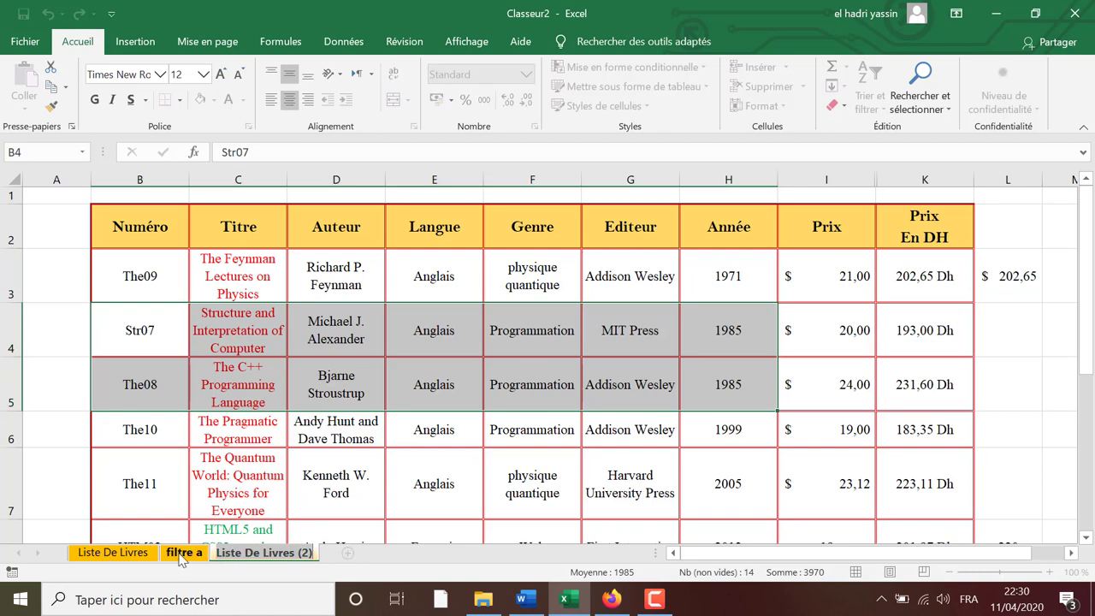
pyautogui.write('filtre B')
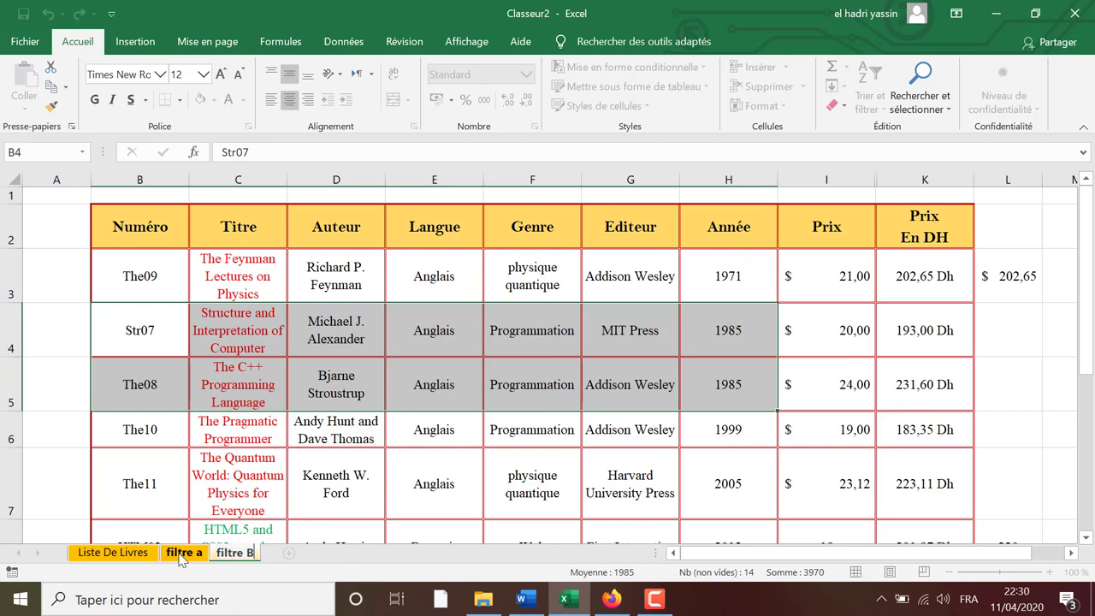
pyautogui.click(115, 552)
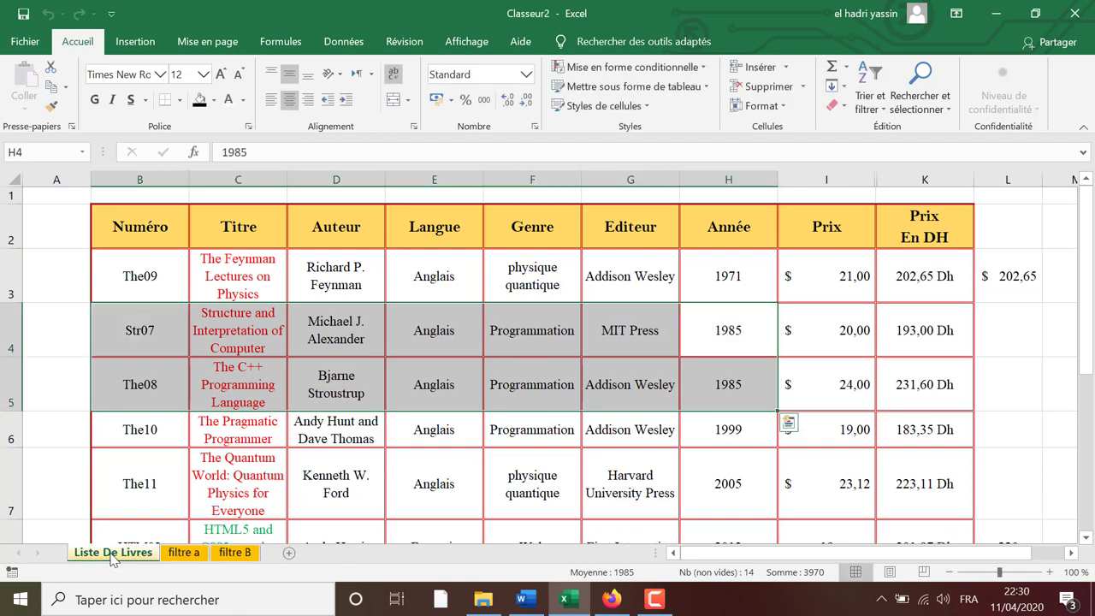
# - Make a third copy named 'filtre C', then return to filtre a and view the Word exercise
pyautogui.moveTo(277, 558); pyautogui.dragTo(277, 558)
pyautogui.doubleClick(276, 552)
pyautogui.write('fi')
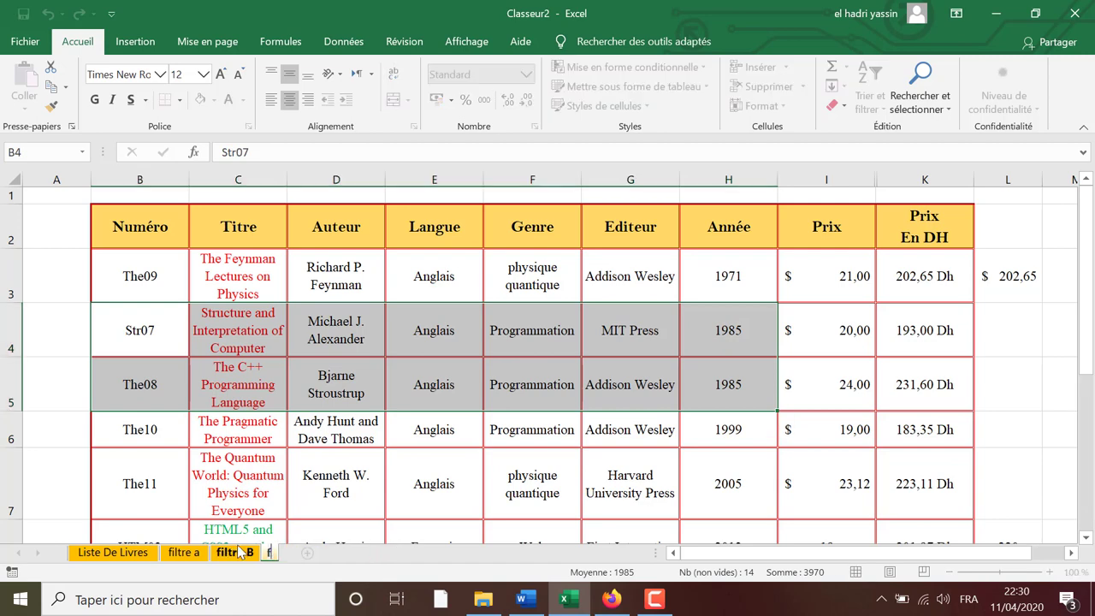
pyautogui.write('ltre C')
pyautogui.press('Return')
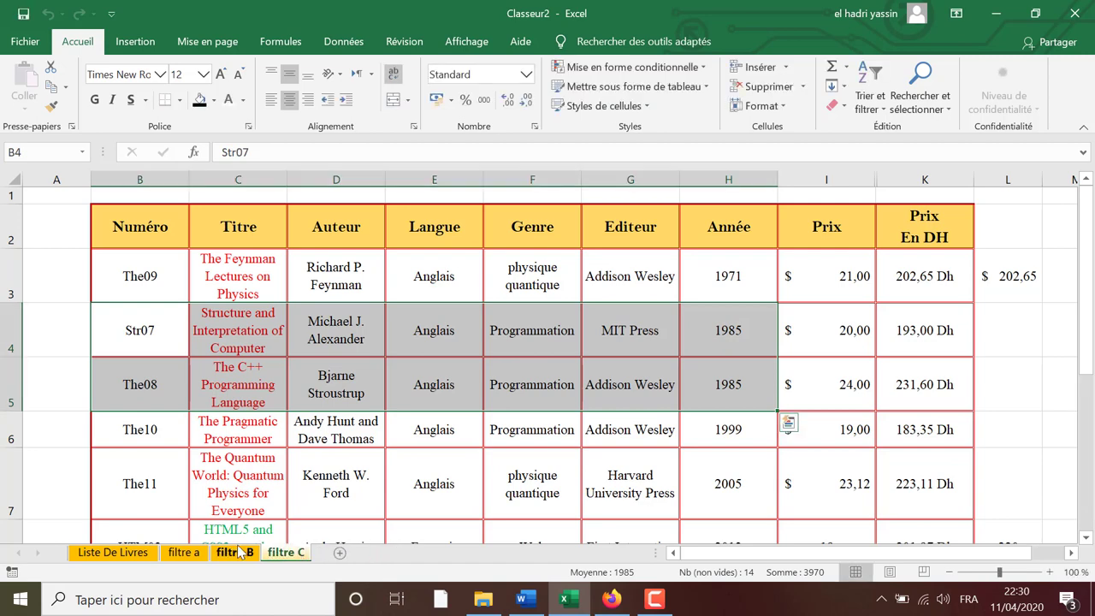
pyautogui.click(184, 553)
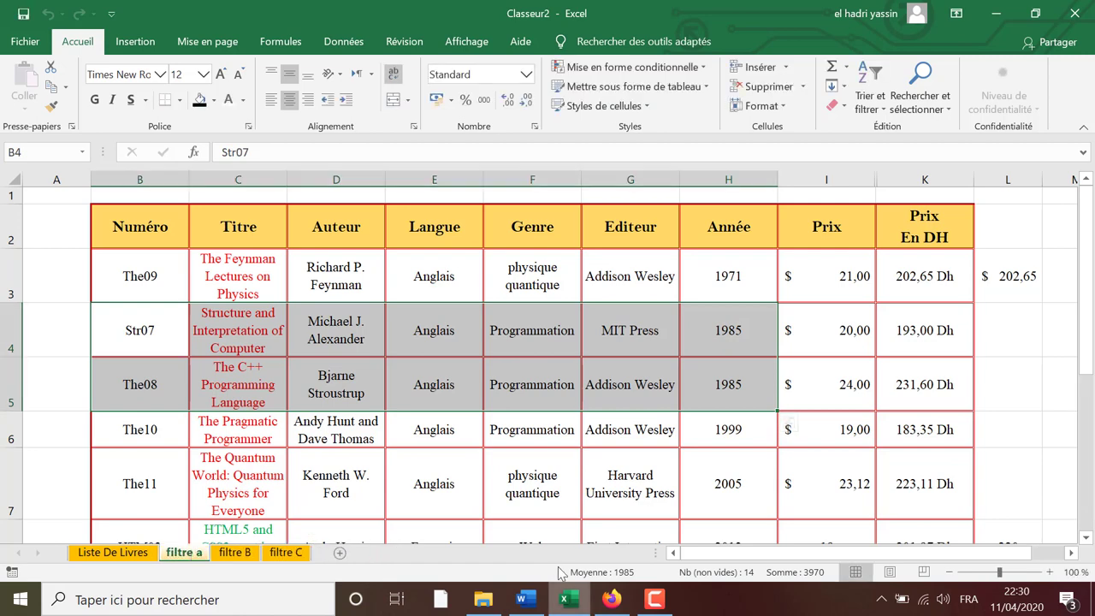
pyautogui.click(520, 600)
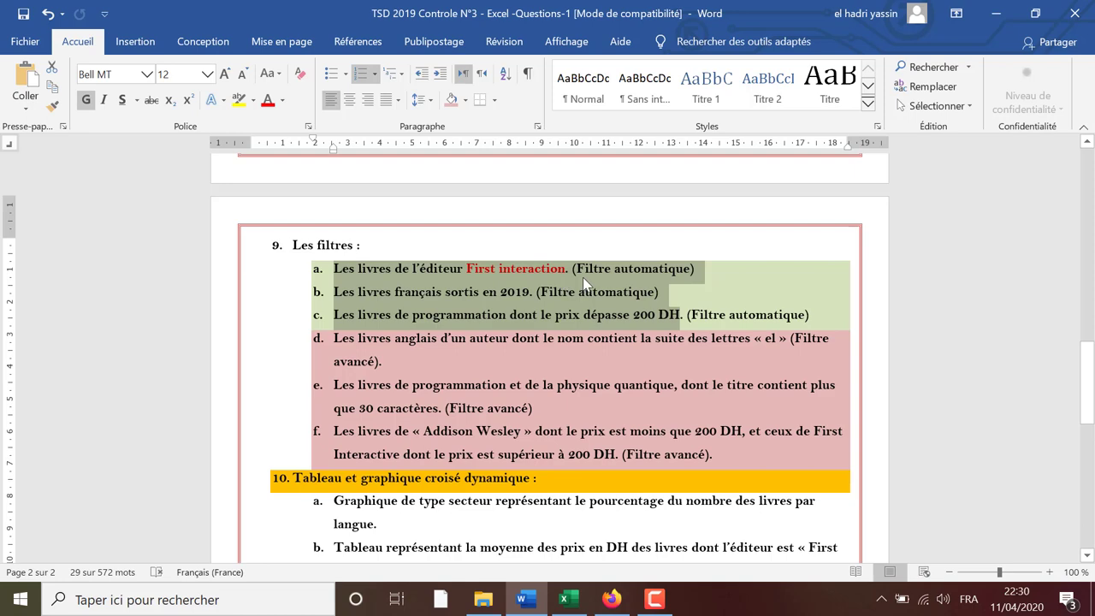
# - Back in Excel, select the filtre a book table from Numéro (B2) down to row 13
pyautogui.click(566, 600)
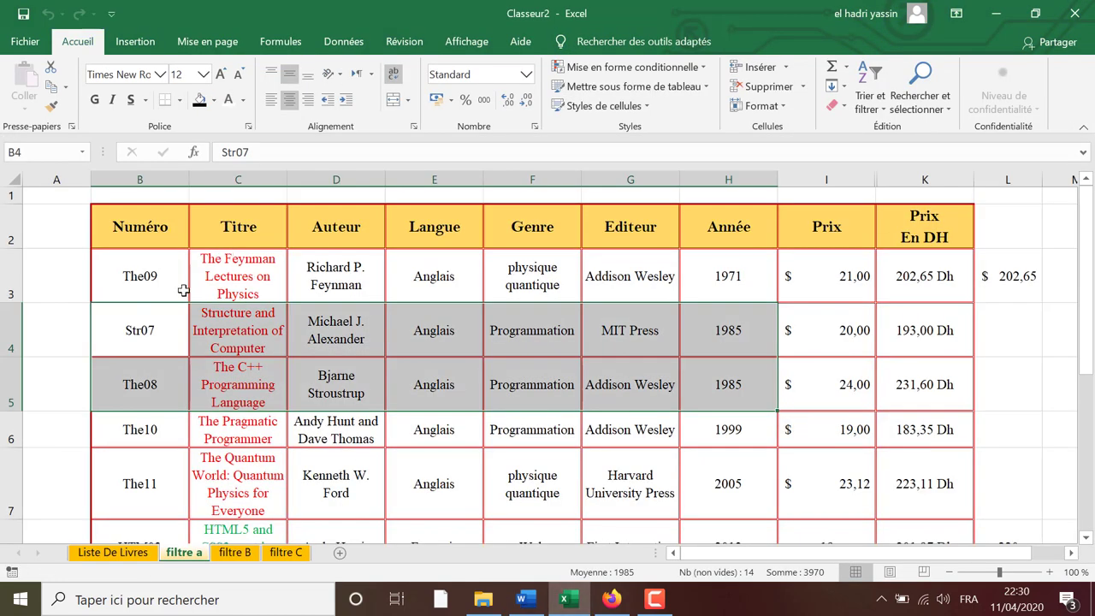
pyautogui.moveTo(130, 224); pyautogui.dragTo(922, 516)
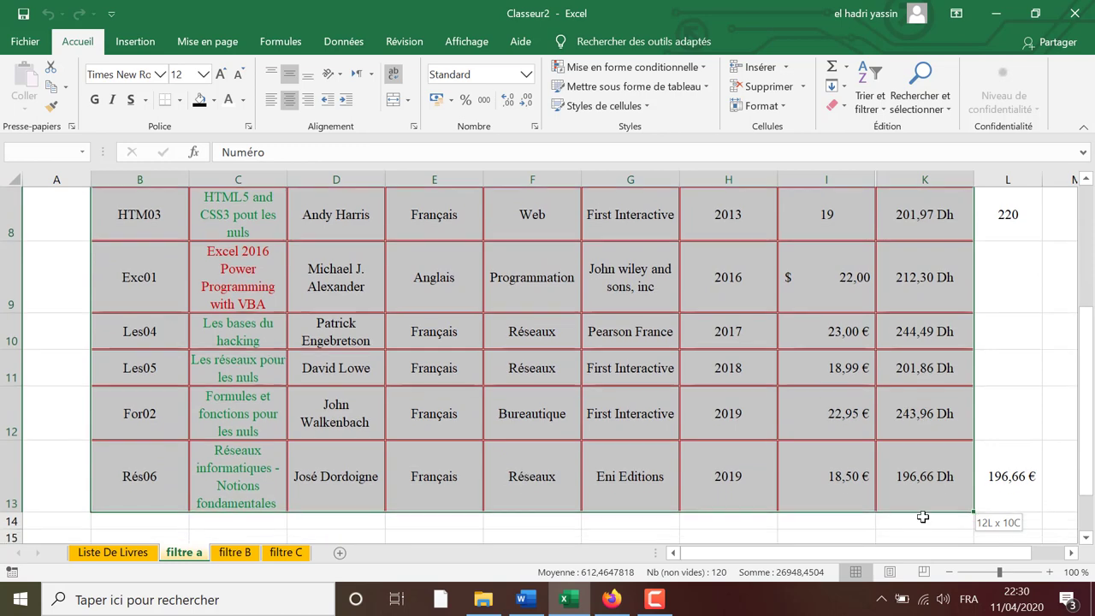
# - Turn on auto-filter for the filtre a book table via Trier et filtrer > Filtrer
pyautogui.click(868, 97)
pyautogui.click(905, 196)
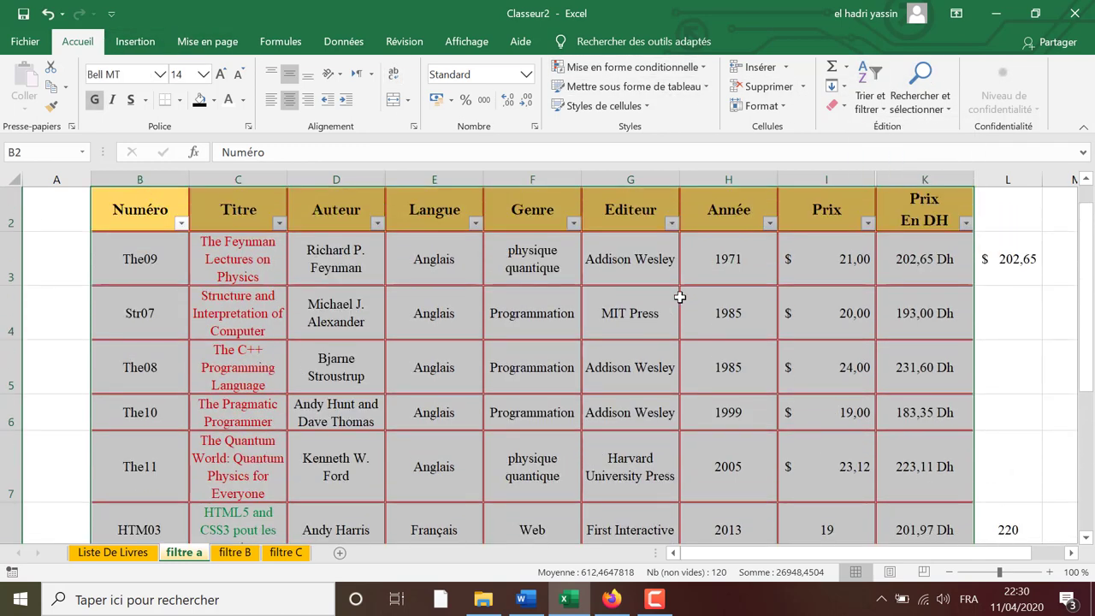
pyautogui.scroll(1, 818, 231)
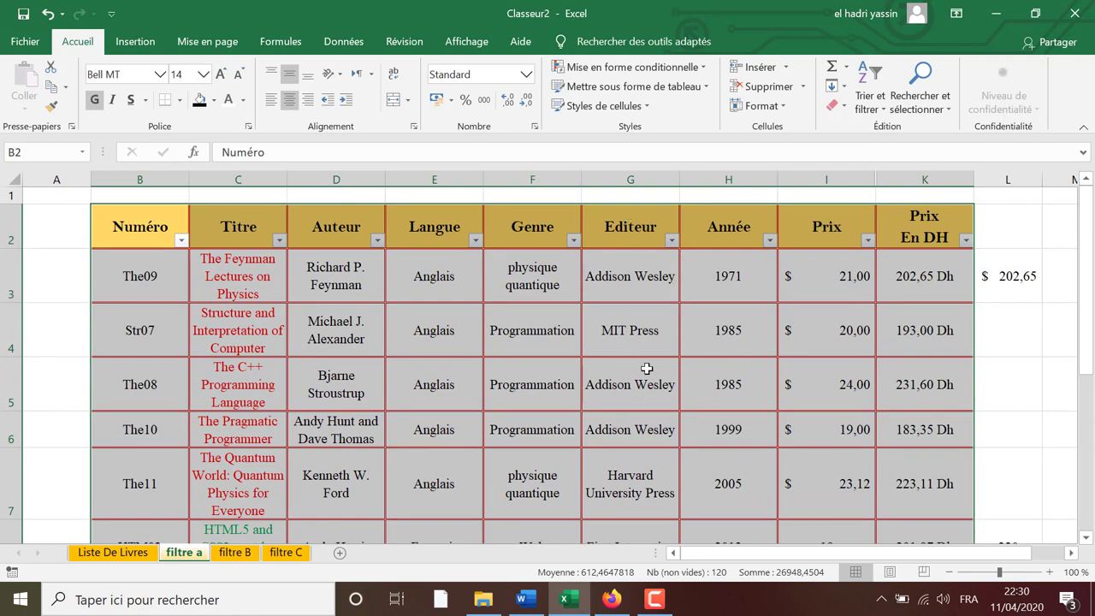
pyautogui.scroll(-2, 645, 367)
pyautogui.scroll(2, 647, 439)
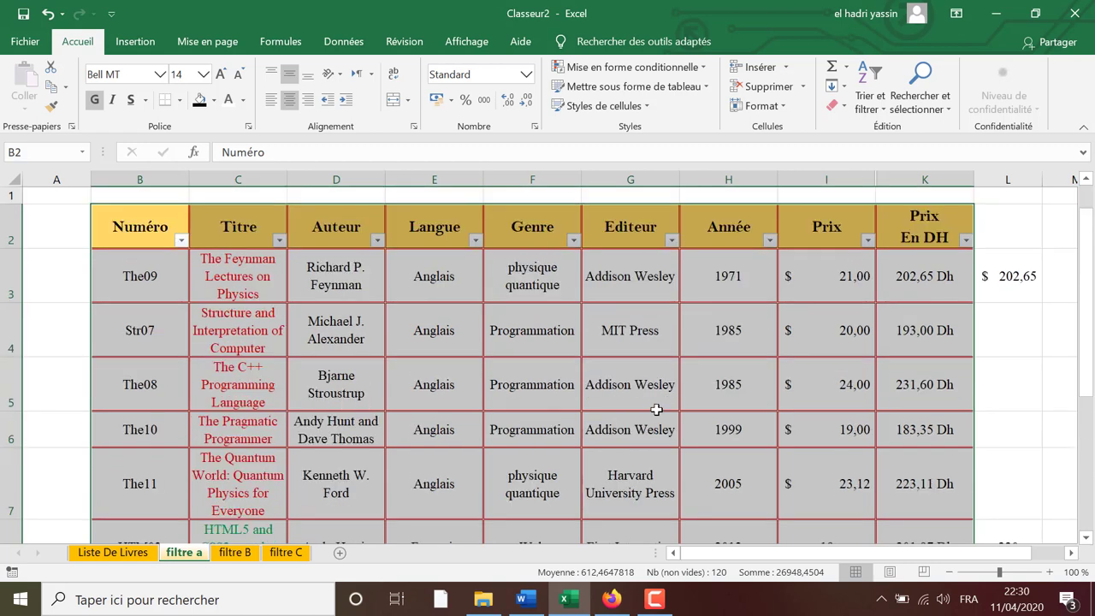
# - Filter the Editeur column to show only First Interactive books
pyautogui.click(673, 239)
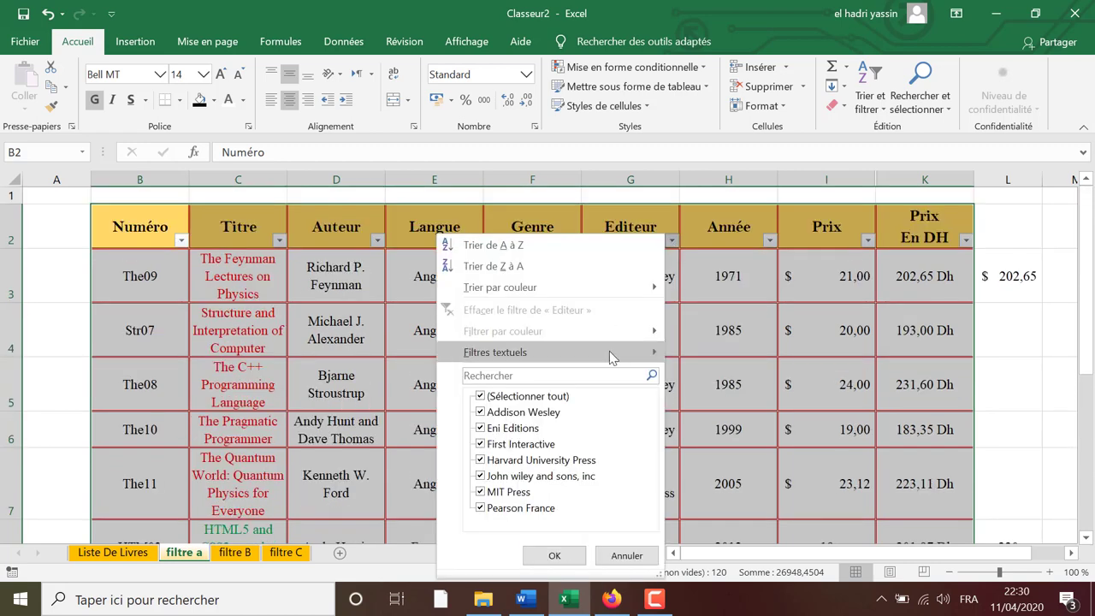
pyautogui.click(482, 398)
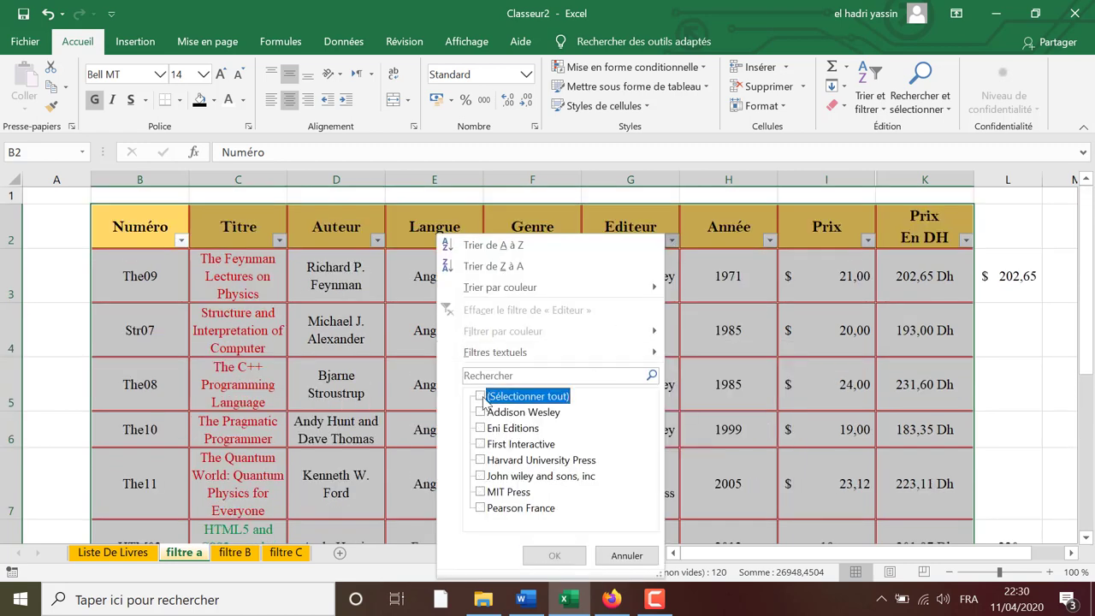
pyautogui.click(479, 444)
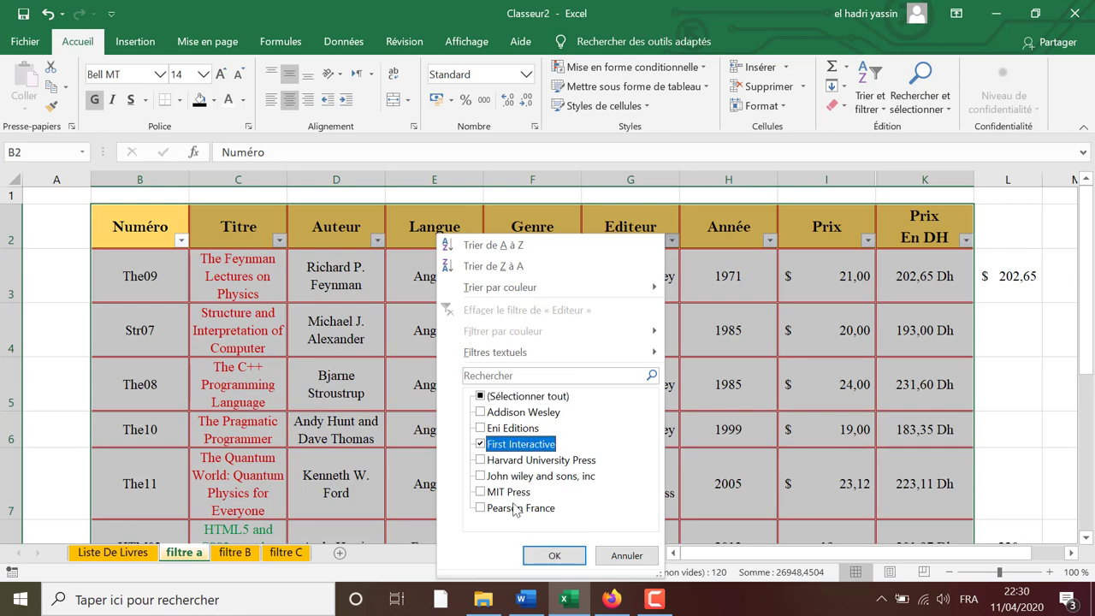
pyautogui.click(554, 555)
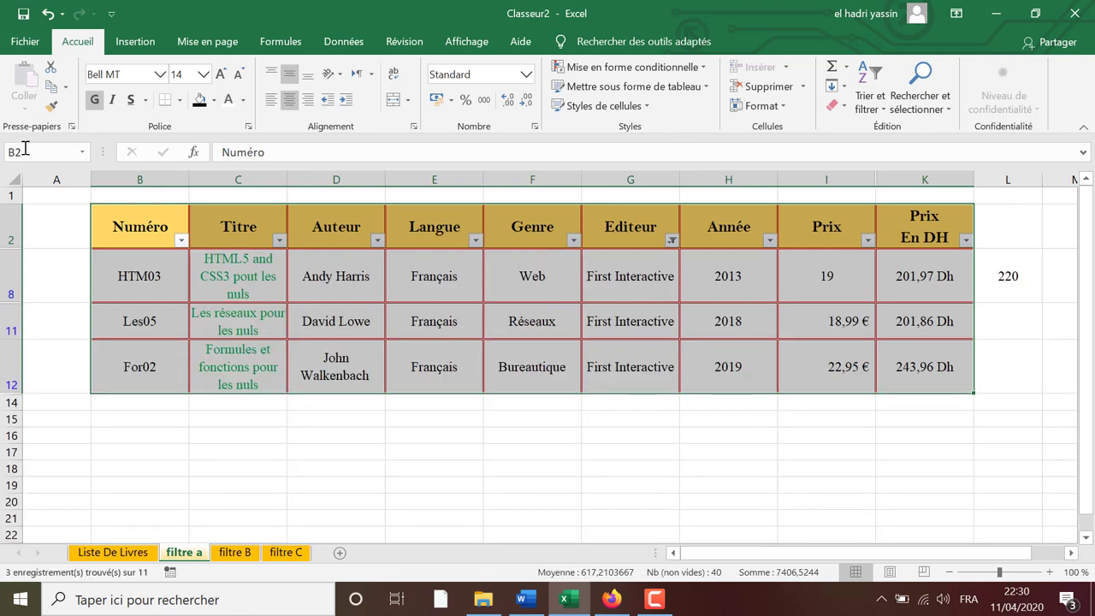
# - Replace the Editeur filter with a custom 'est égal à First Interactive' condition, then open filtre B
pyautogui.click(46, 16)
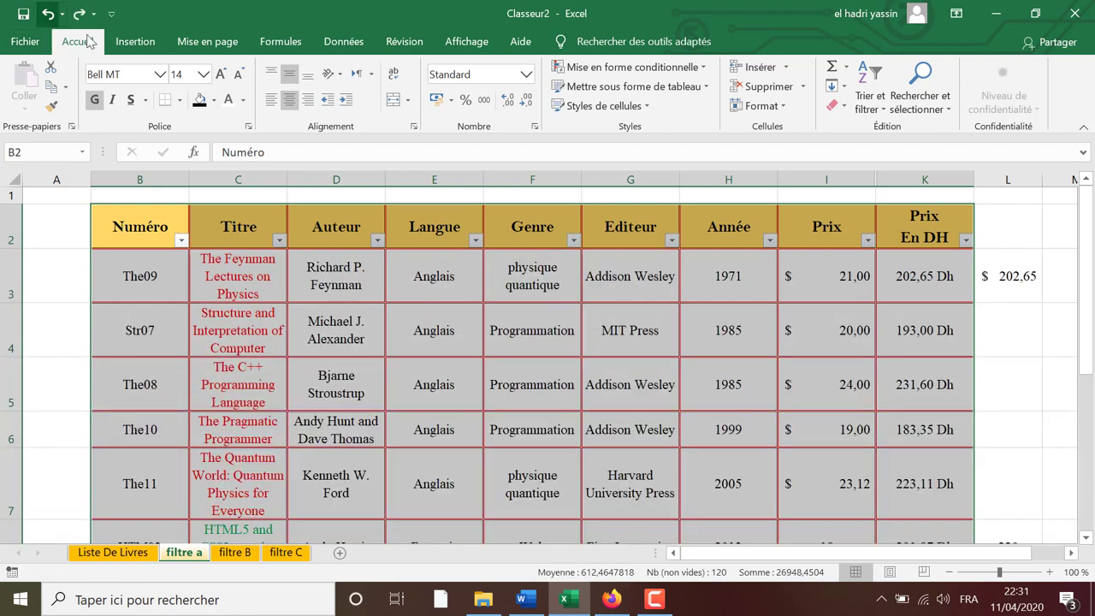
pyautogui.click(673, 245)
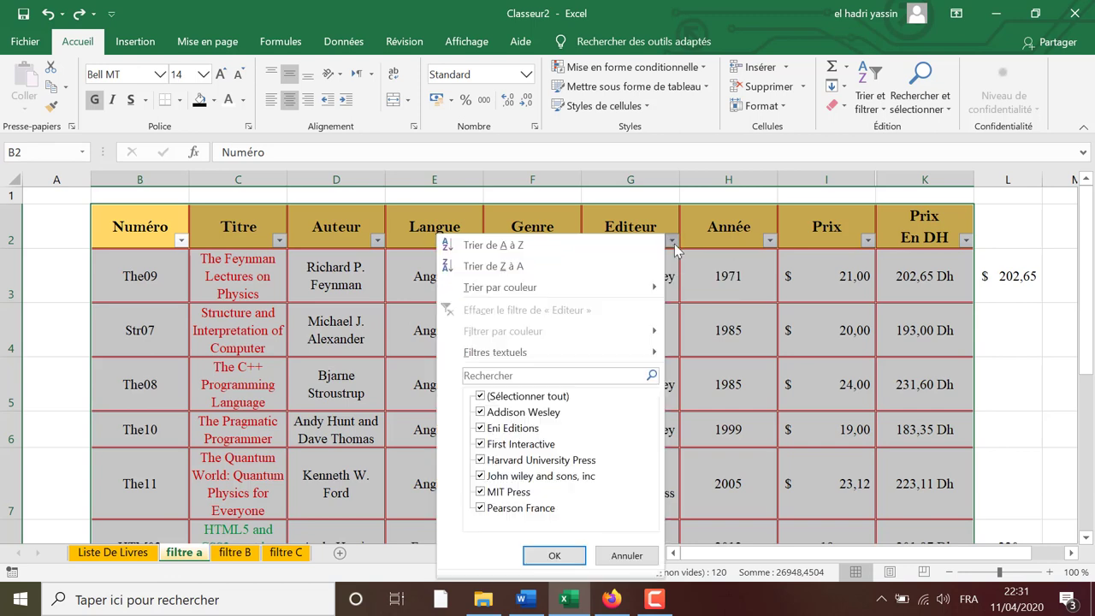
pyautogui.moveTo(613, 352)
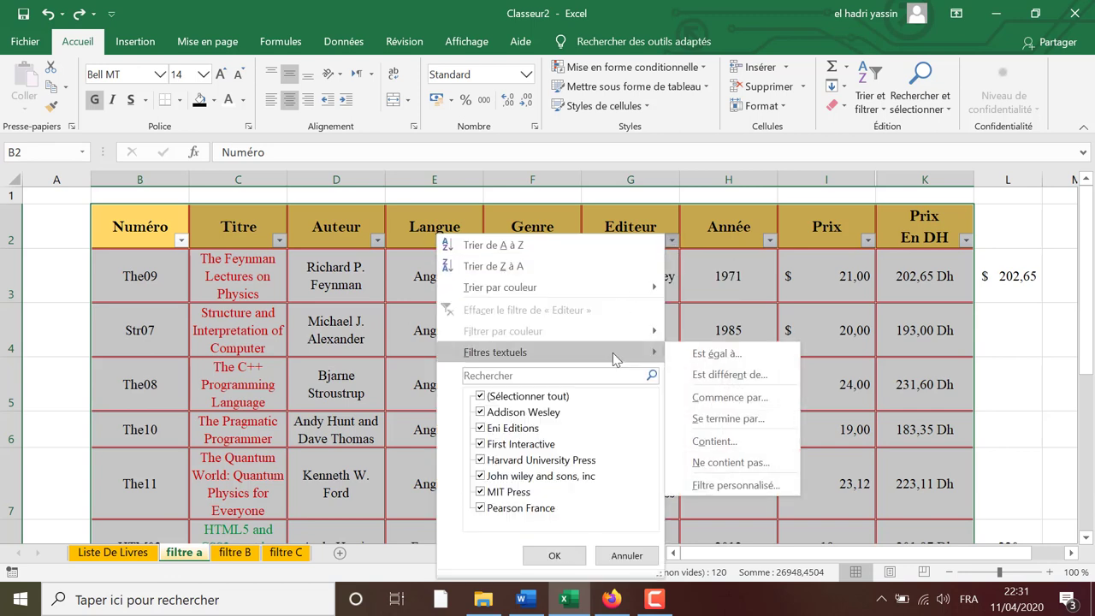
pyautogui.click(745, 356)
pyautogui.click(1067, 326)
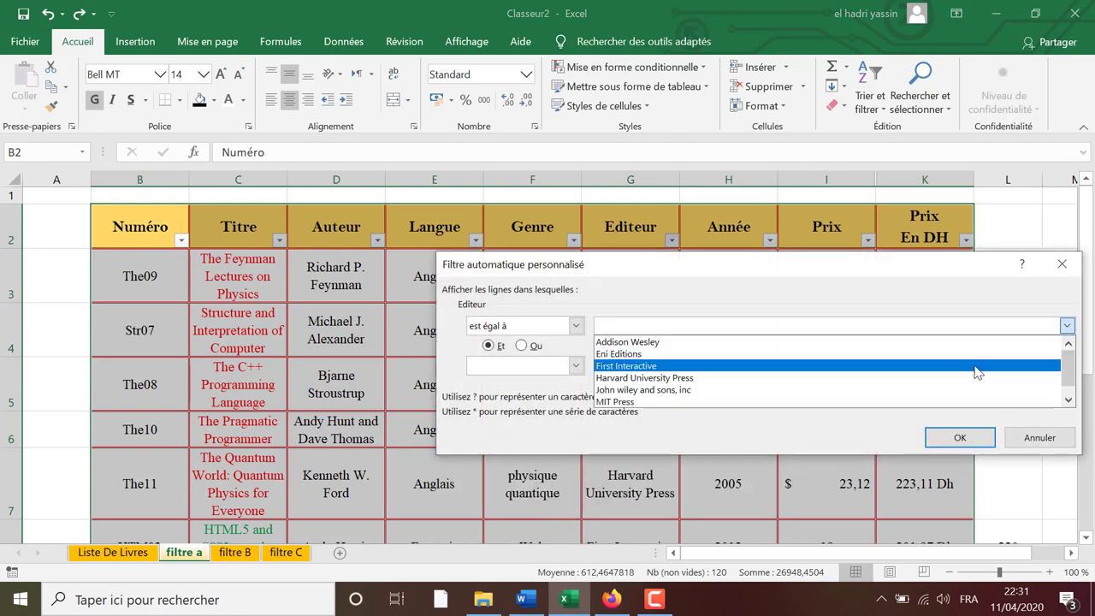
pyautogui.click(977, 367)
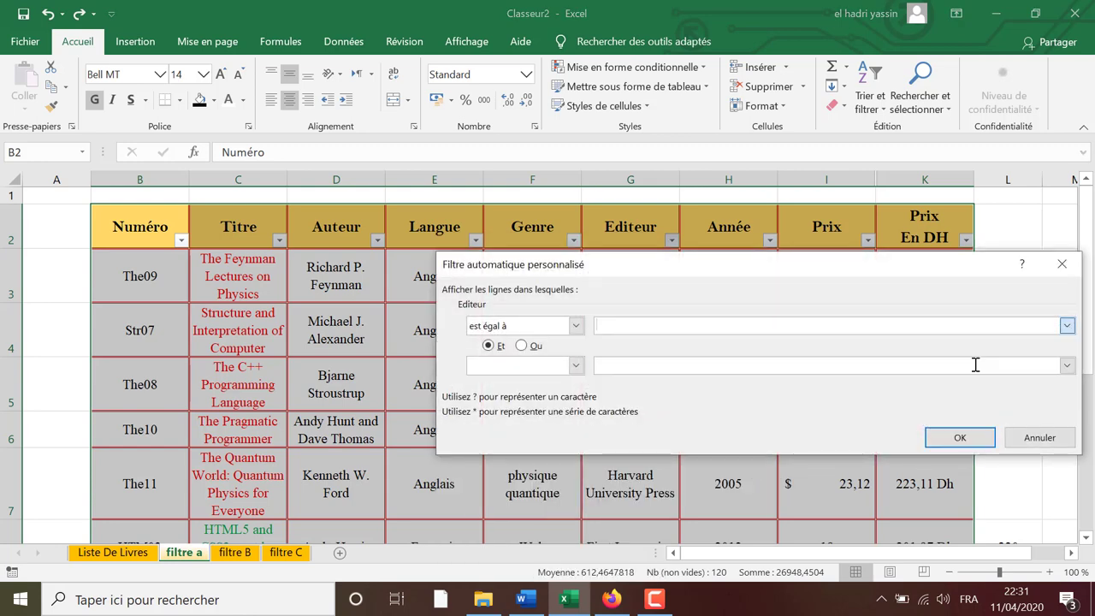
pyautogui.click(959, 437)
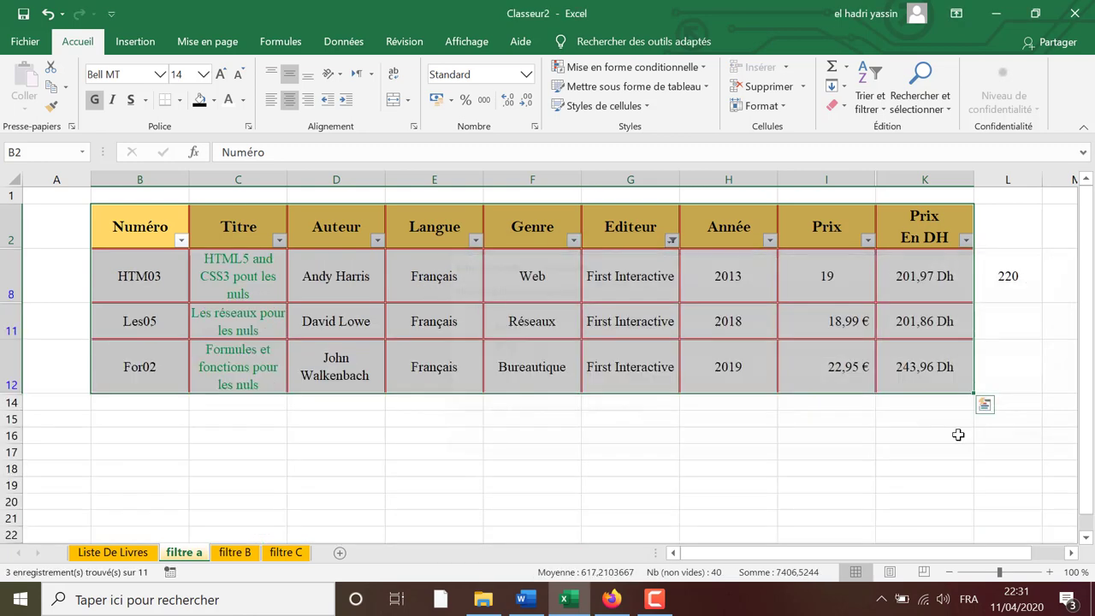
pyautogui.click(235, 552)
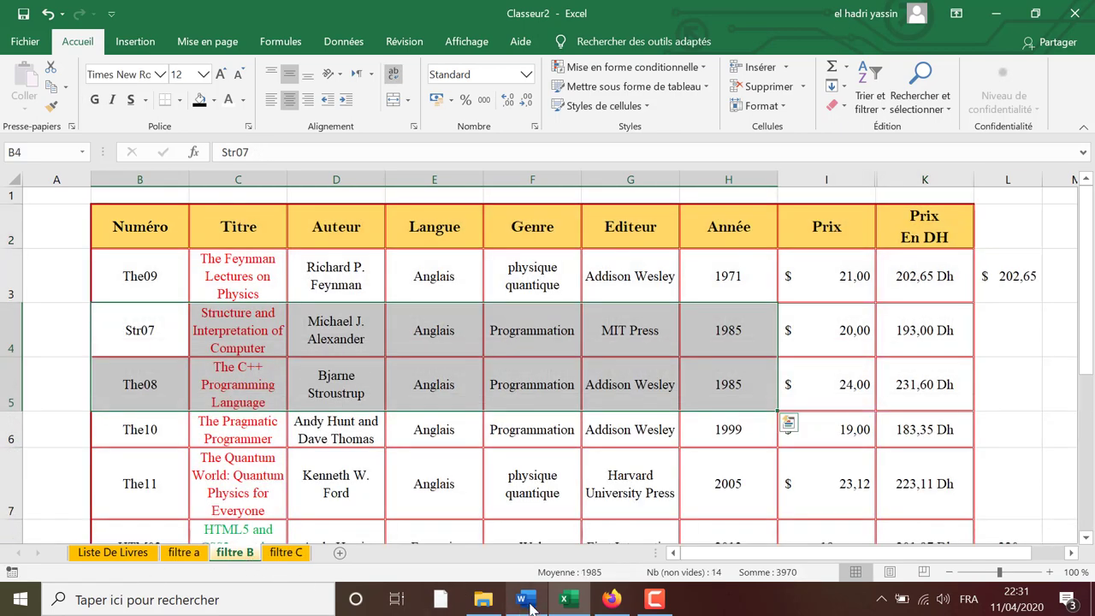
# - Read question b in Word about French books released in 2019
pyautogui.click(522, 599)
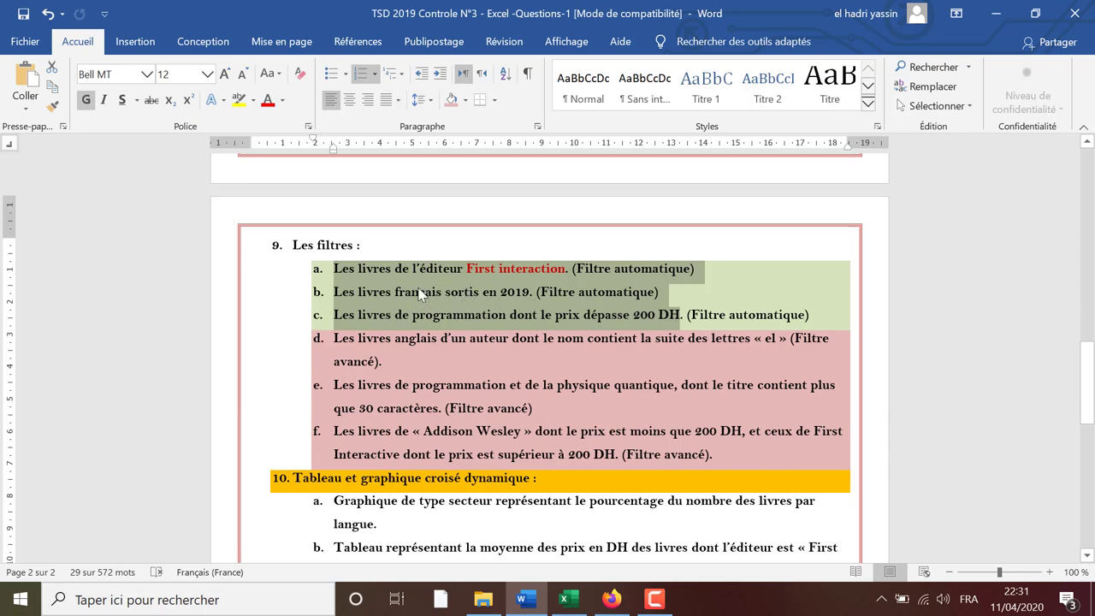
# - Back in Excel, select the filtre B book table and turn on auto-filter
pyautogui.click(566, 598)
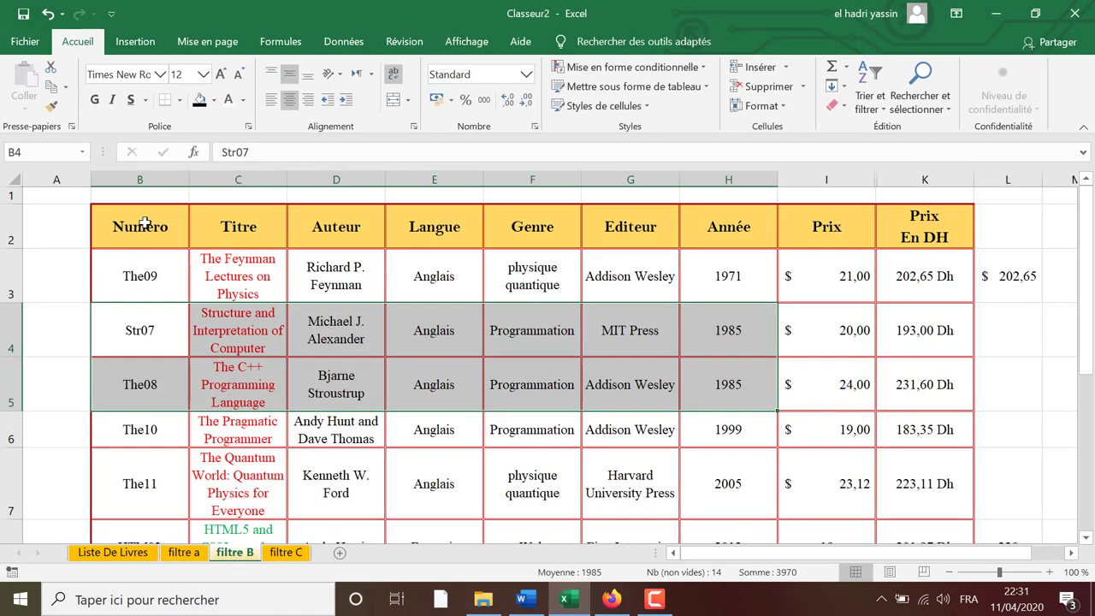
pyautogui.moveTo(140, 228)
pyautogui.mouseDown()
pyautogui.moveTo(938, 517)
pyautogui.moveTo(934, 503)
pyautogui.mouseUp()
pyautogui.click(866, 105)
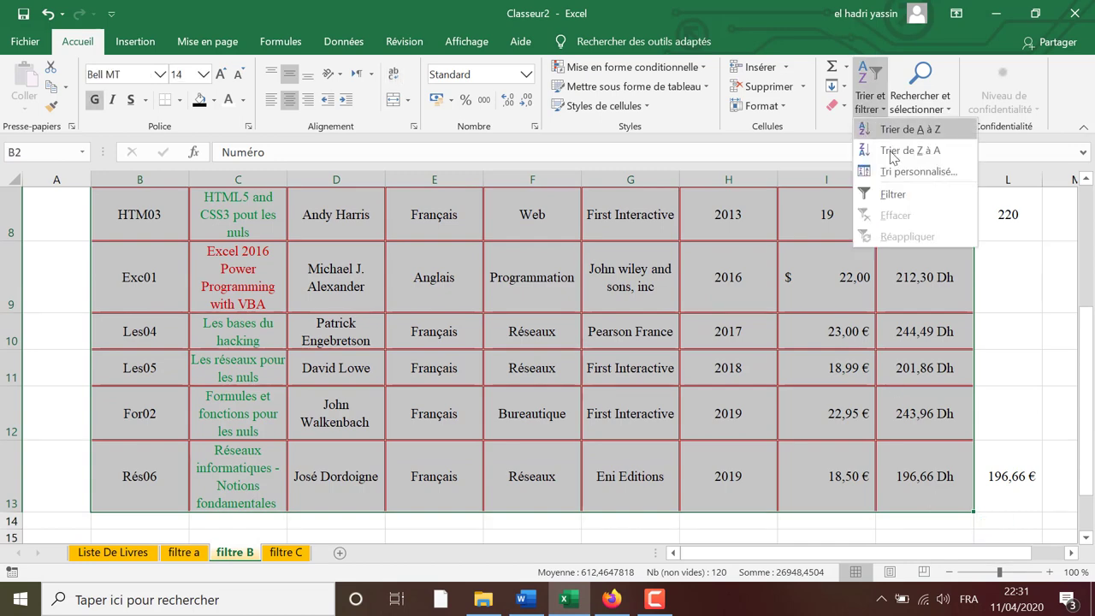
pyautogui.click(895, 195)
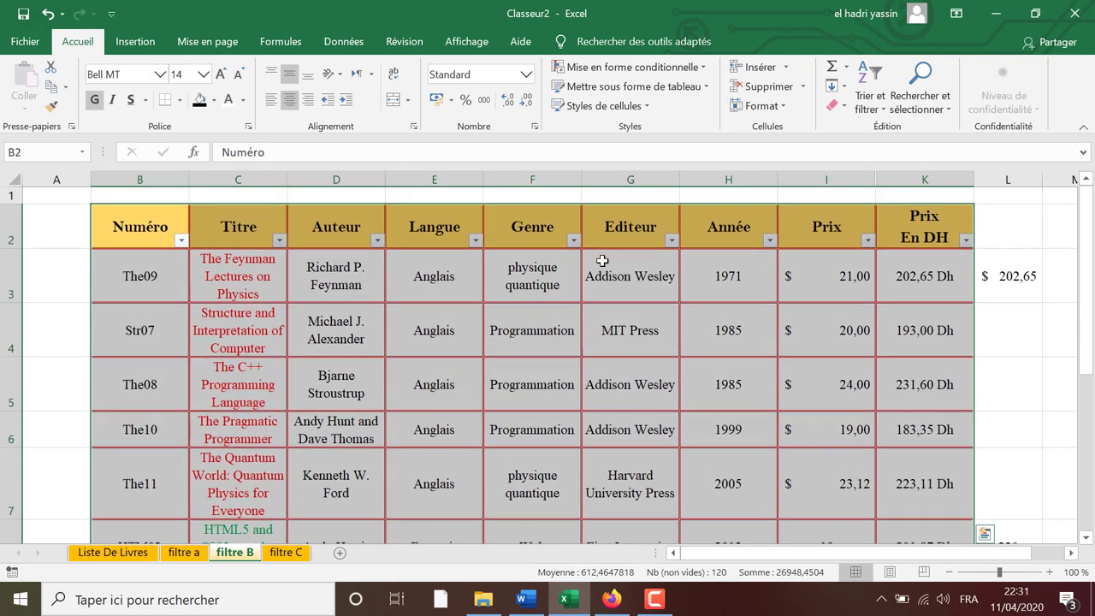
# - Filter the Langue column to show only Français books
pyautogui.click(475, 240)
pyautogui.click(323, 397)
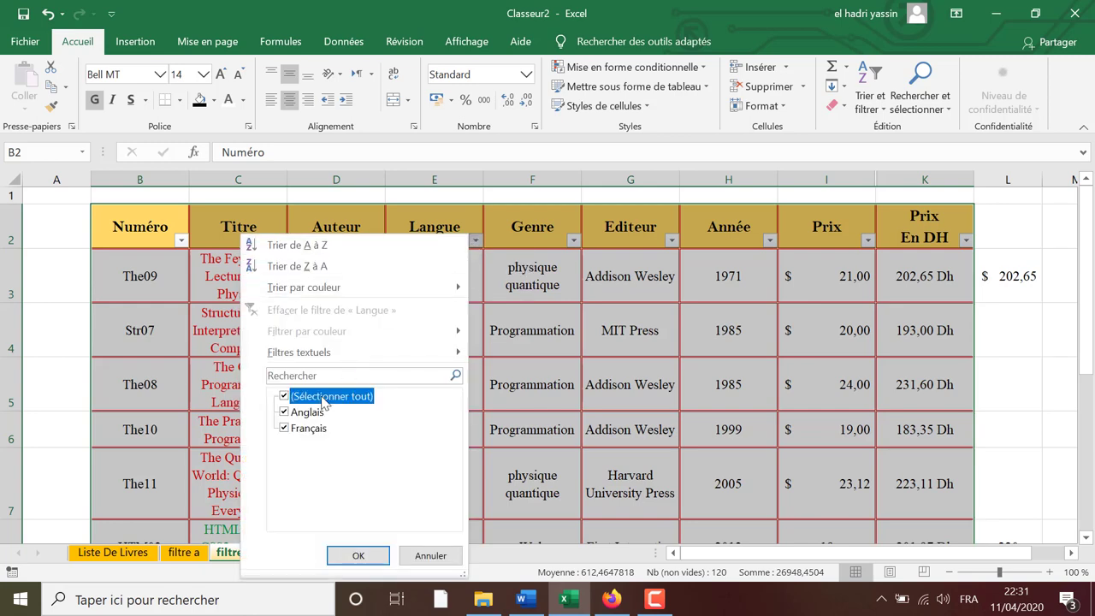
pyautogui.click(309, 432)
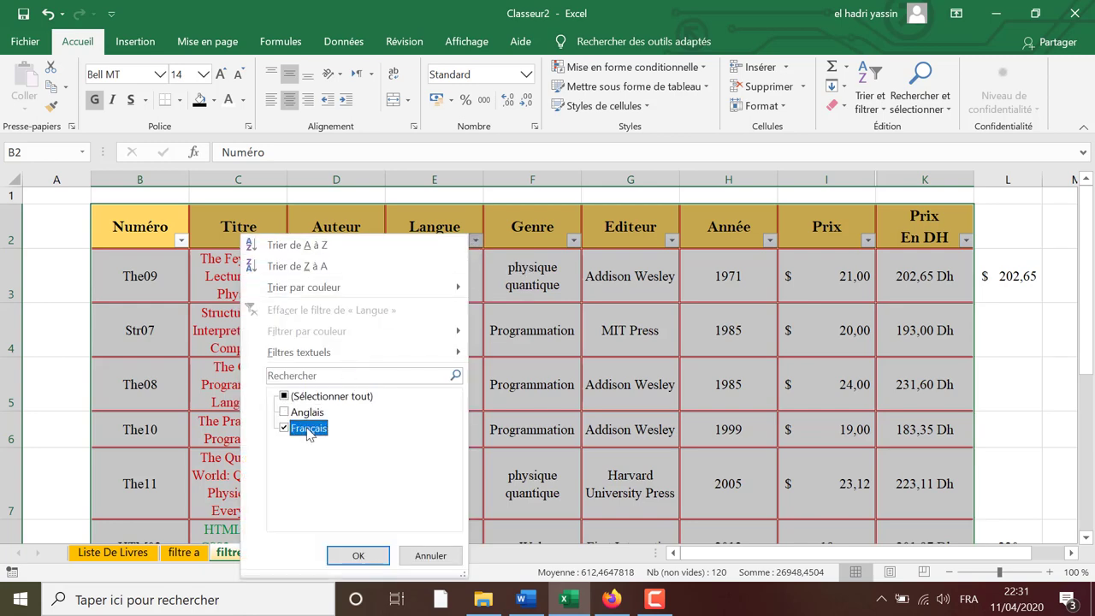
pyautogui.click(359, 554)
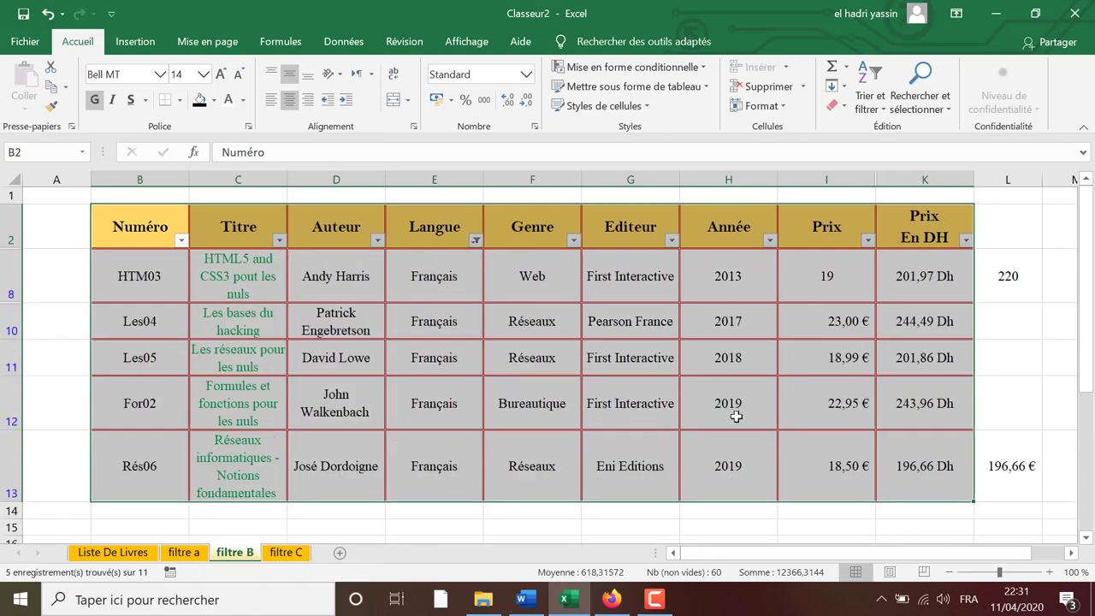
# - Filter the Année column to keep only 2019
pyautogui.click(769, 242)
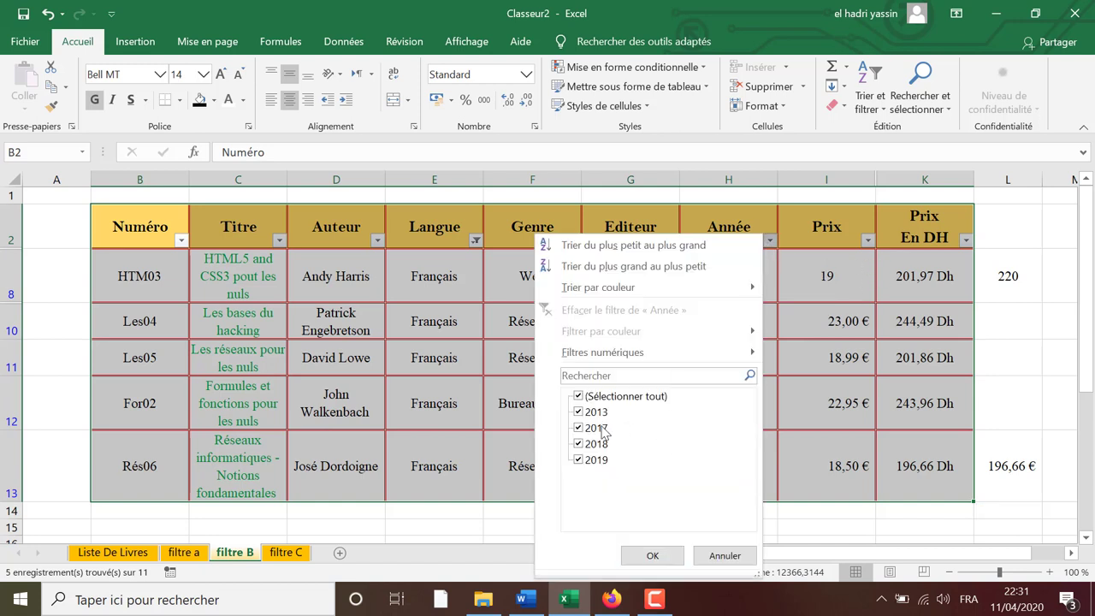
pyautogui.click(579, 397)
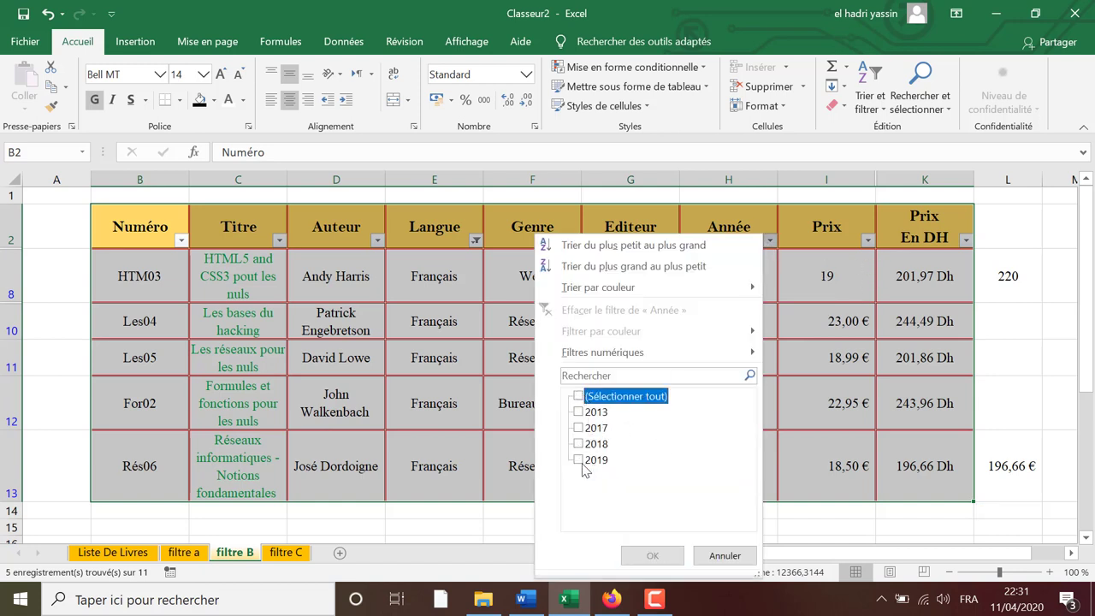
pyautogui.click(582, 461)
pyautogui.moveTo(642, 361)
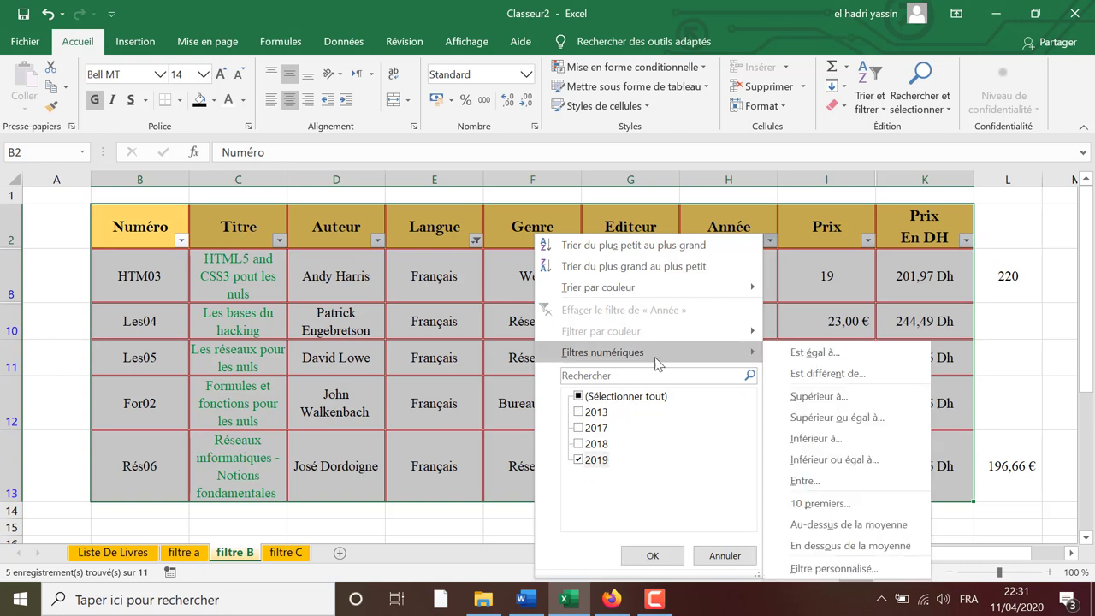
pyautogui.click(653, 556)
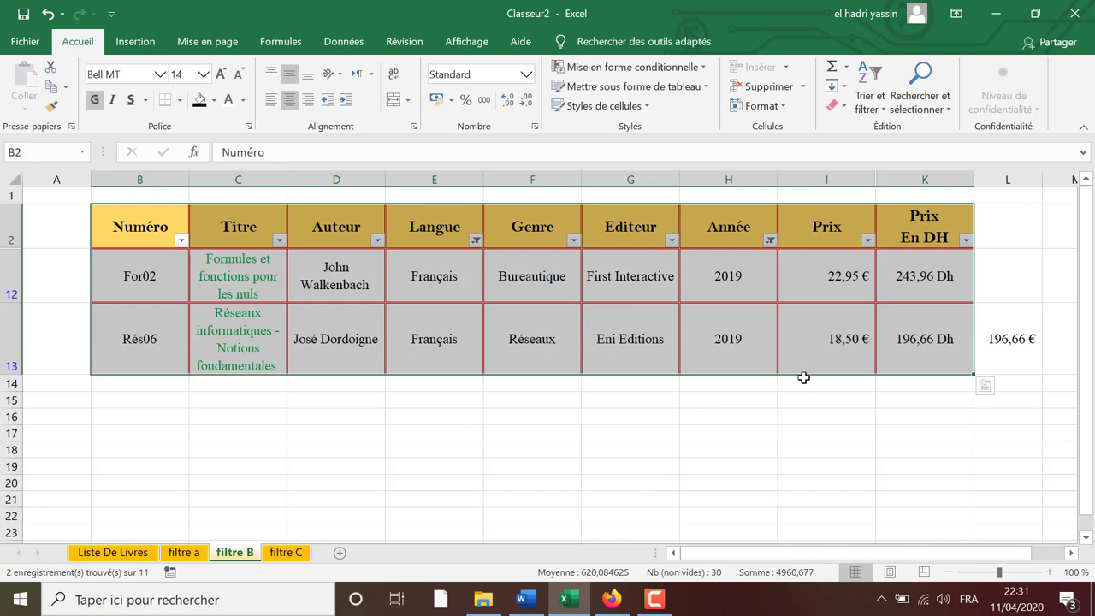
# - Open filtre C, read Word's question c on programming books over 200 DH, and return to Excel
pyautogui.click(302, 552)
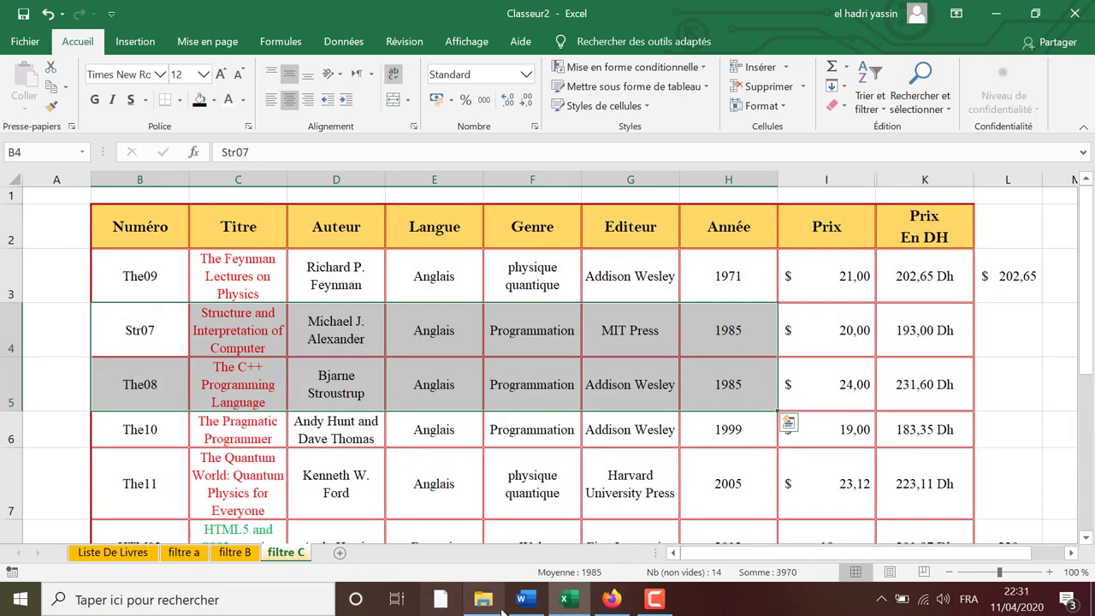
pyautogui.click(526, 603)
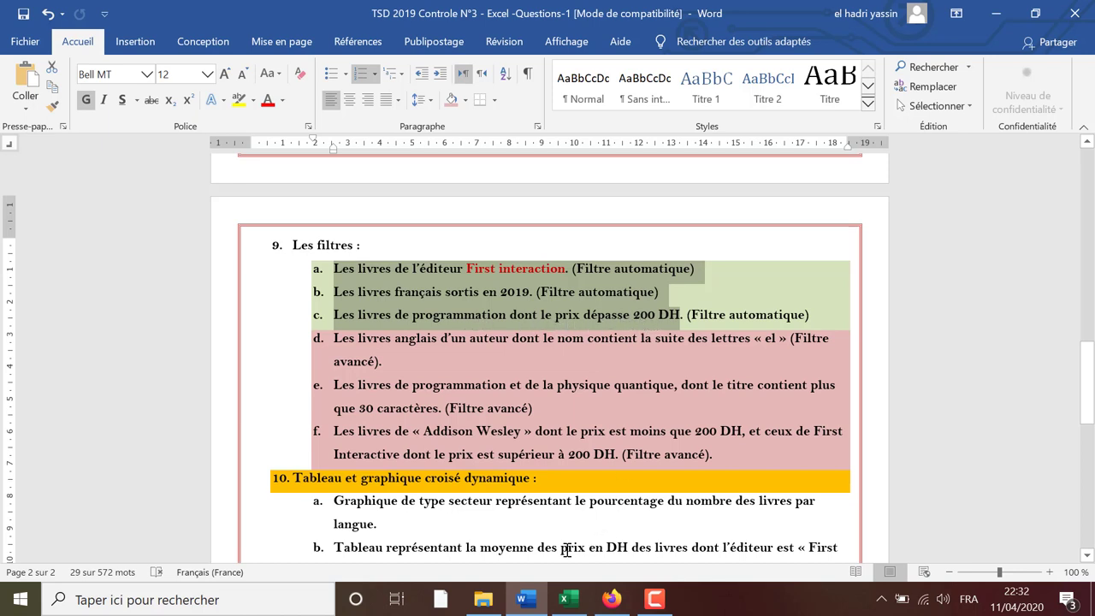
pyautogui.click(565, 599)
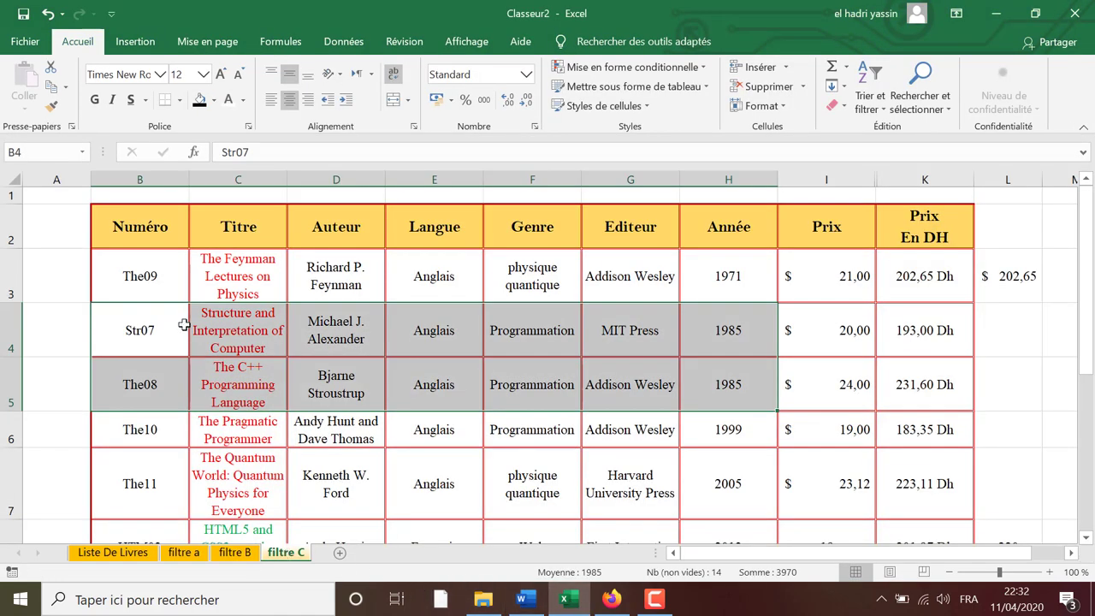
# - Auto-filter the filtre C table B2:K13 and keep only the Programmation genre
pyautogui.moveTo(137, 215)
pyautogui.mouseDown()
pyautogui.moveTo(930, 564)
pyautogui.moveTo(919, 501)
pyautogui.mouseUp()
pyautogui.click(866, 104)
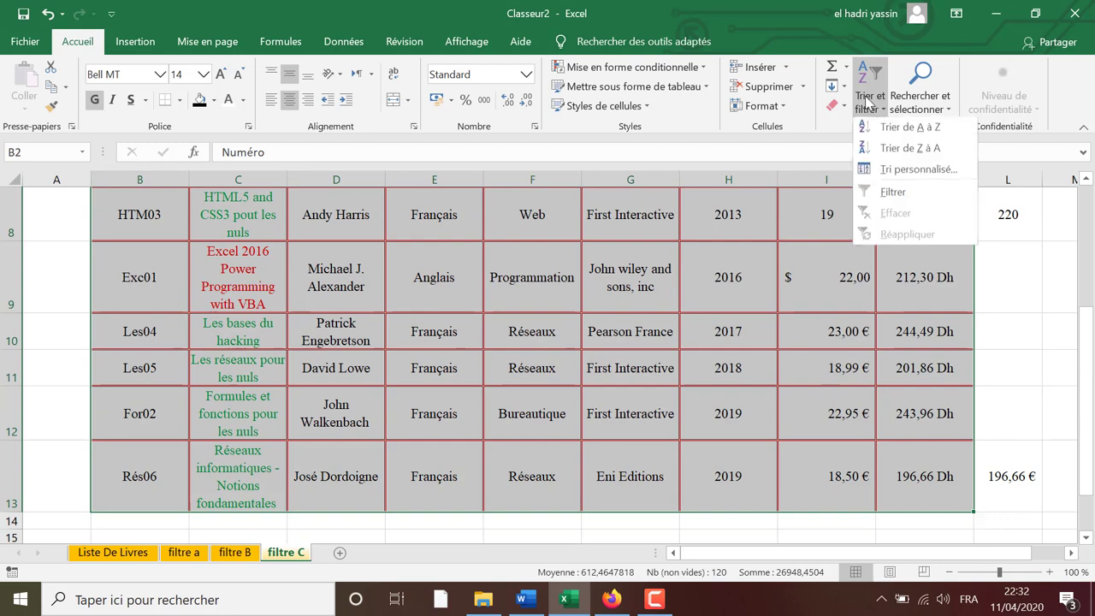
pyautogui.click(892, 194)
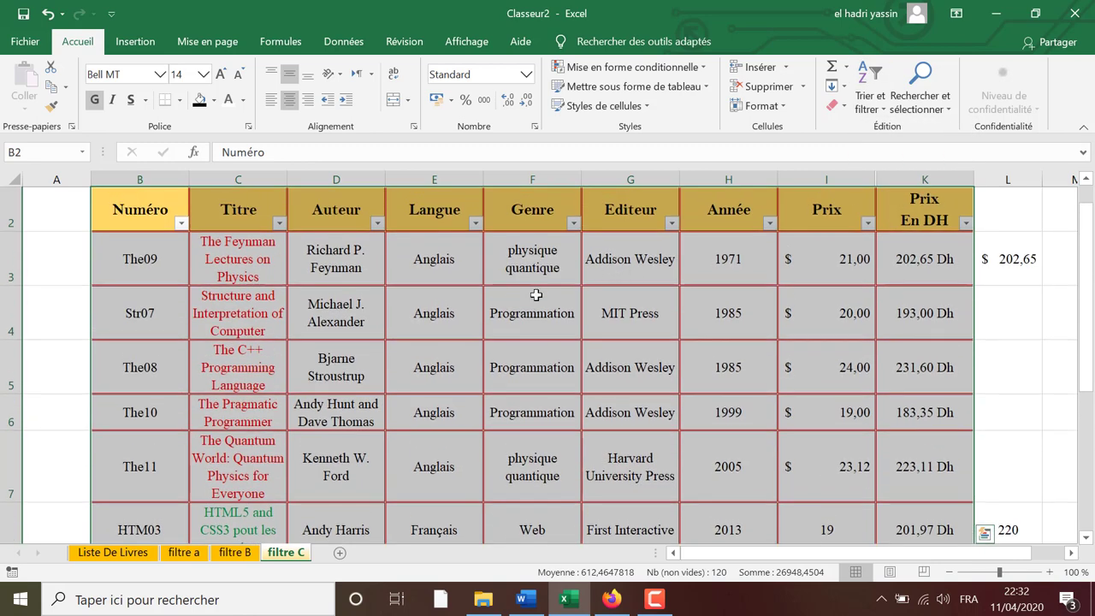
pyautogui.click(572, 223)
pyautogui.click(468, 394)
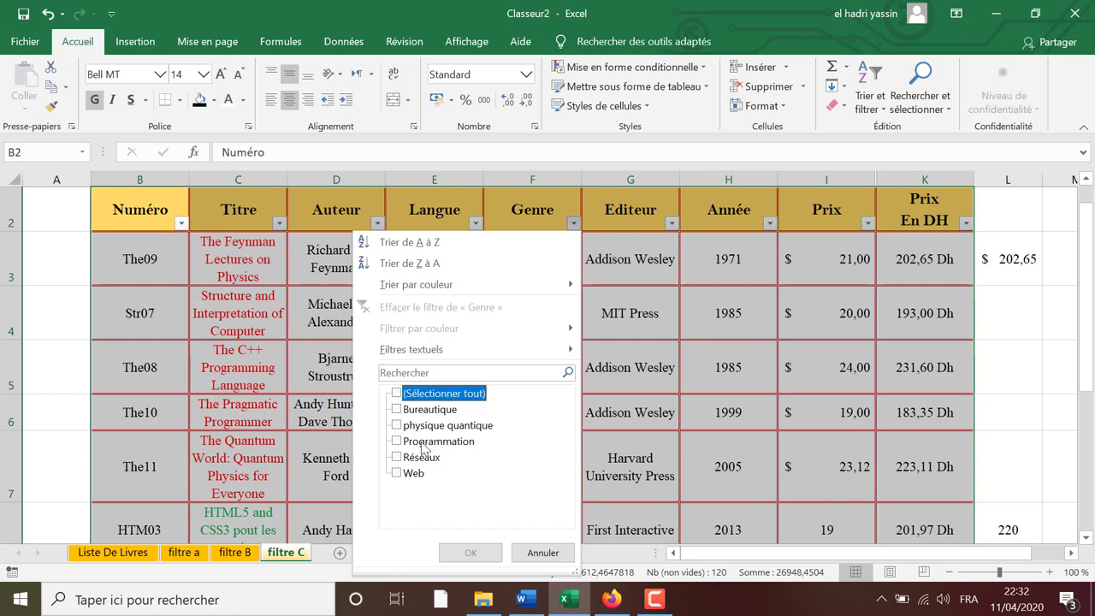
pyautogui.click(423, 441)
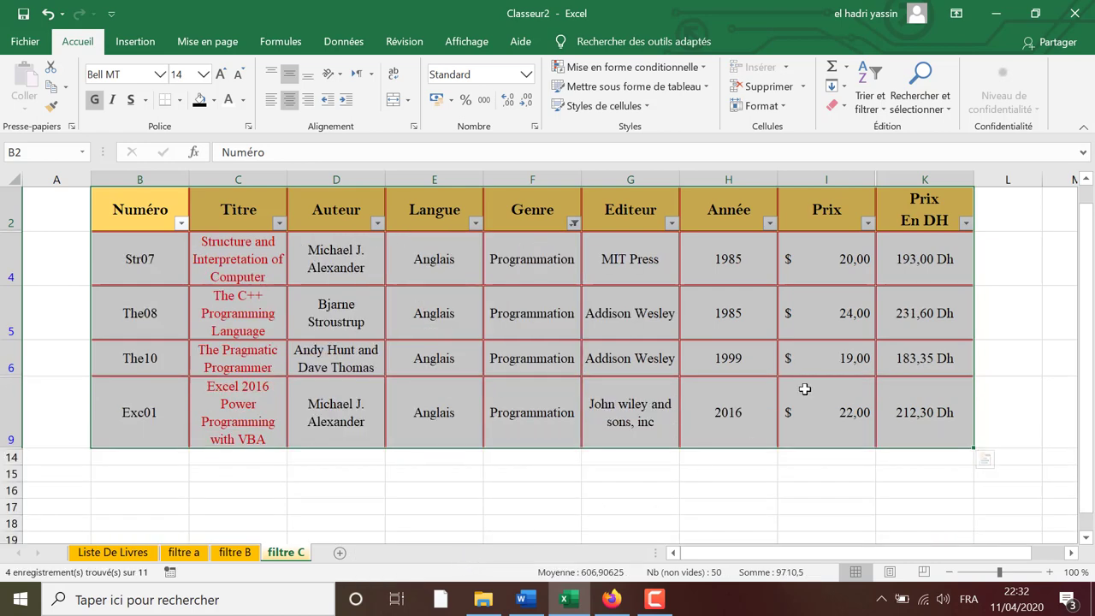
# - Filter the Prix En DH column with a Supérieur à 200 condition, leaving The08 and Exc01
pyautogui.click(965, 223)
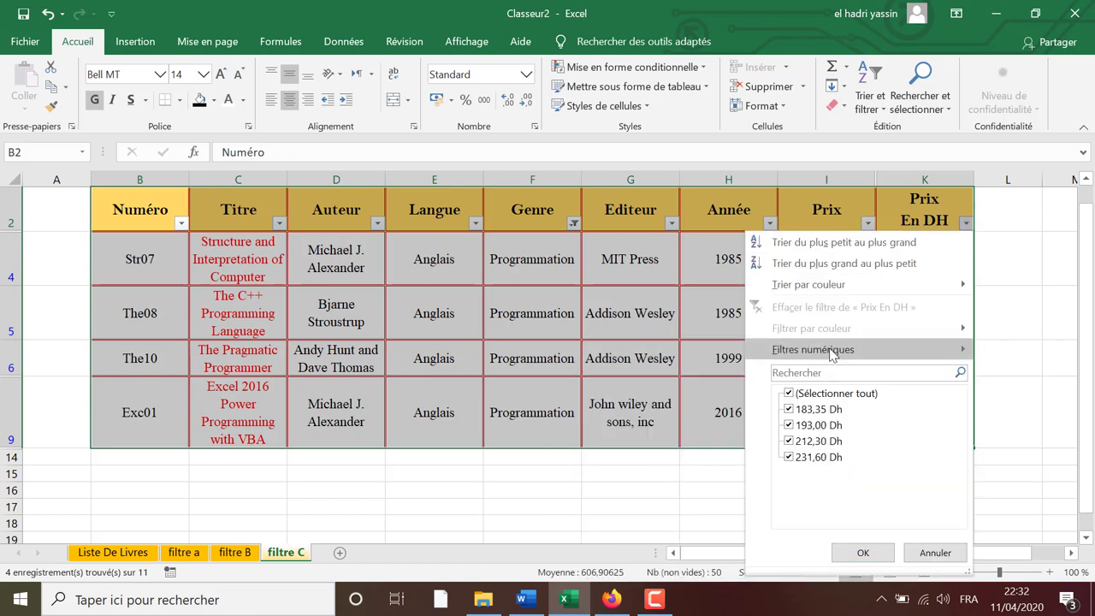
pyautogui.moveTo(830, 358)
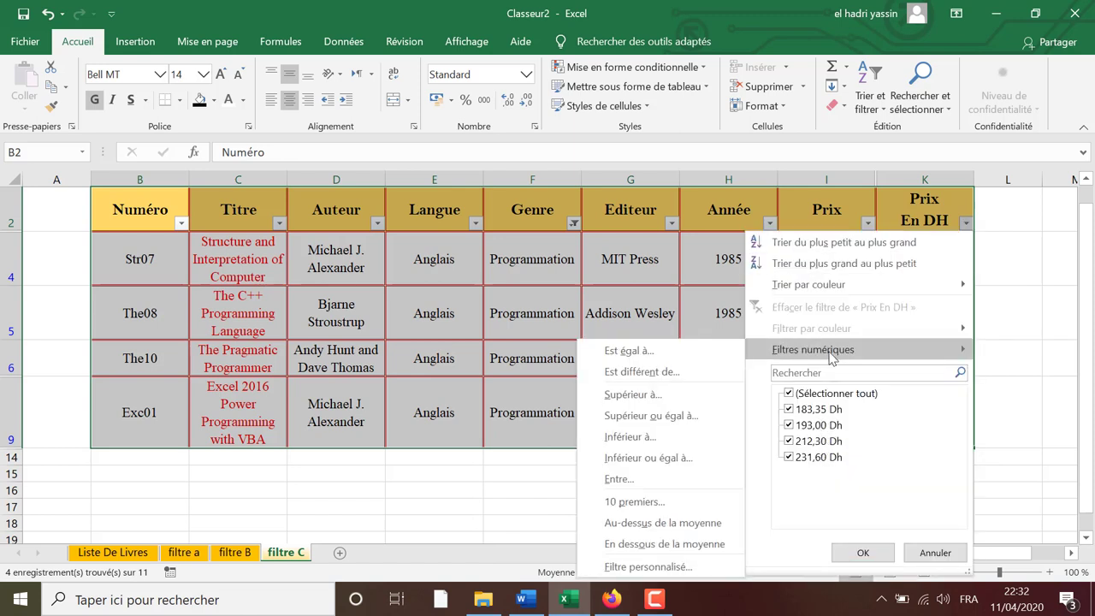
pyautogui.click(646, 396)
pyautogui.write('2')
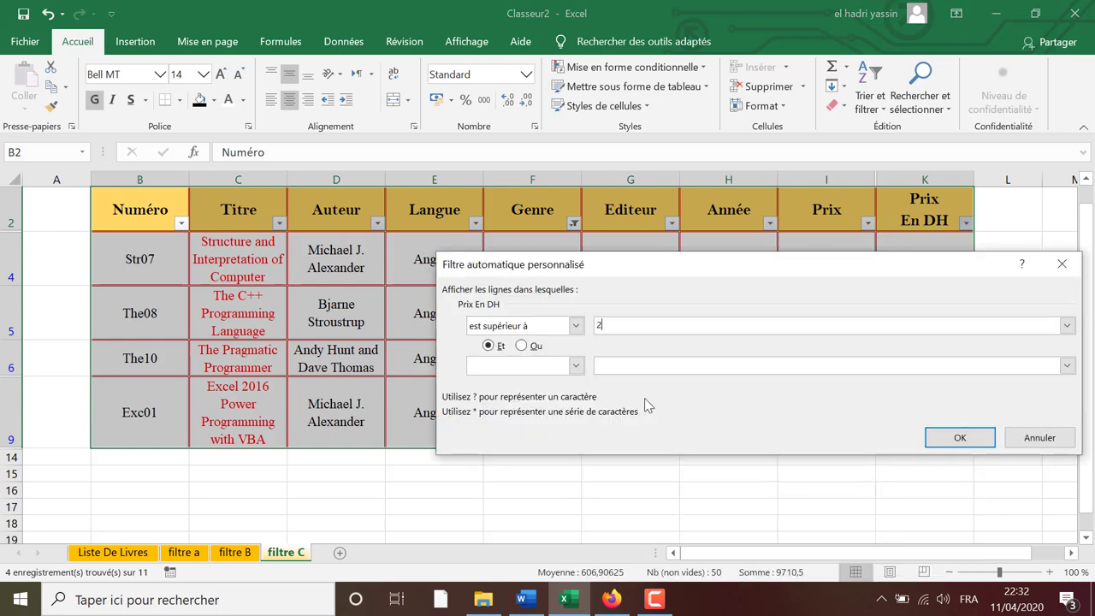
pyautogui.write('00')
pyautogui.click(953, 438)
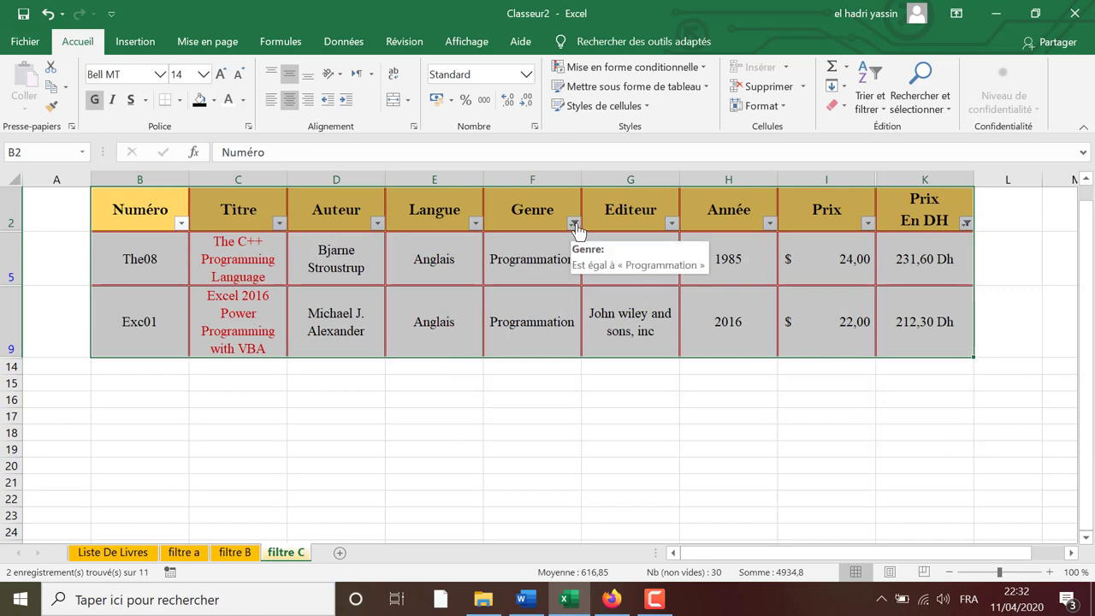
pyautogui.click(573, 224)
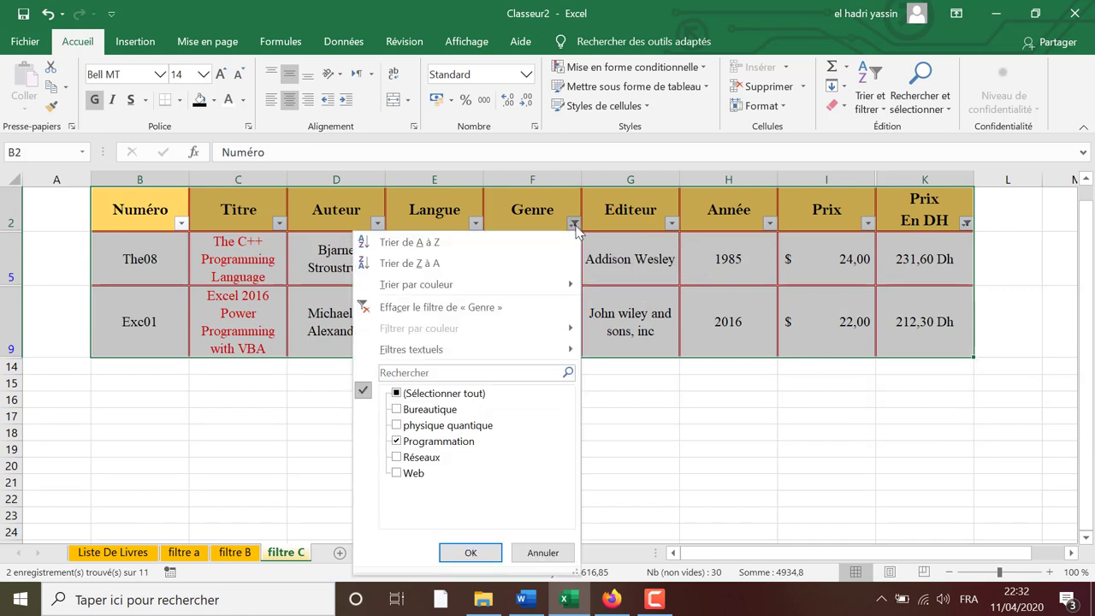
pyautogui.moveTo(575, 349)
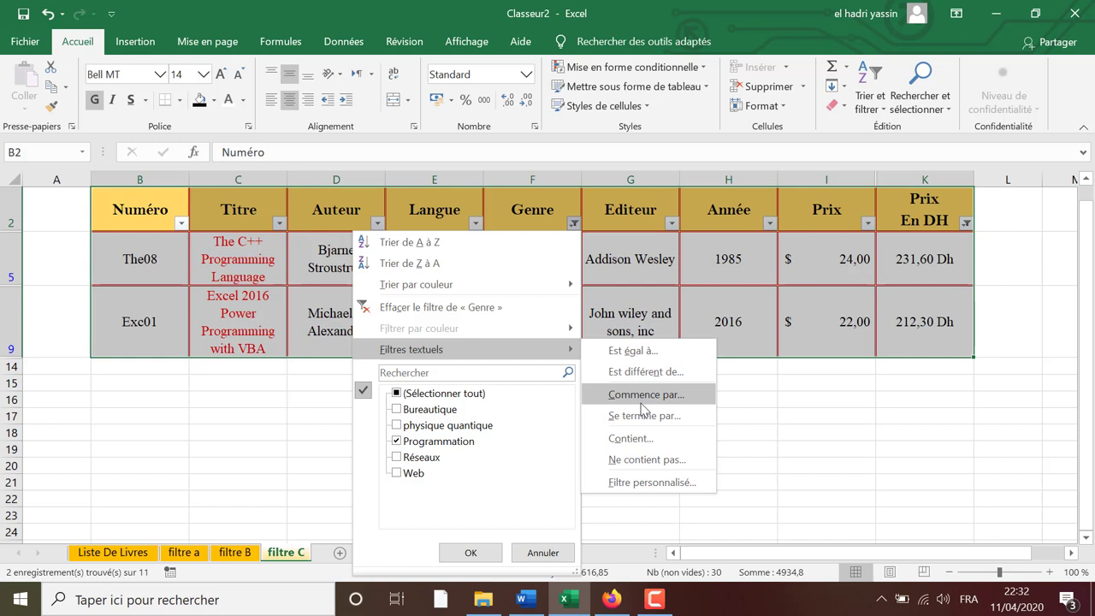
pyautogui.click(768, 225)
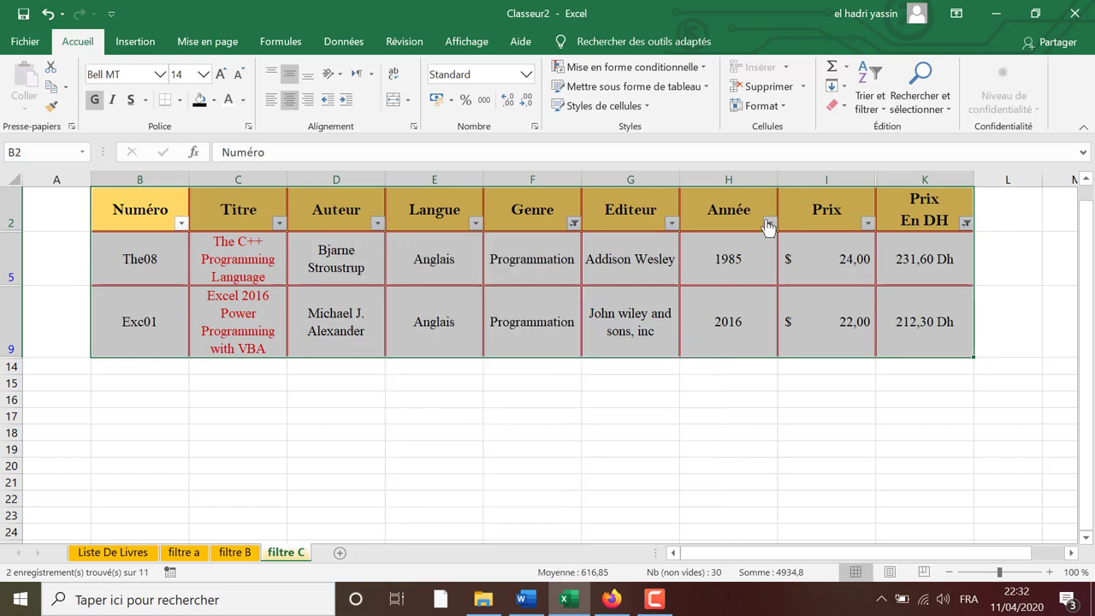
pyautogui.click(768, 225)
pyautogui.moveTo(736, 350)
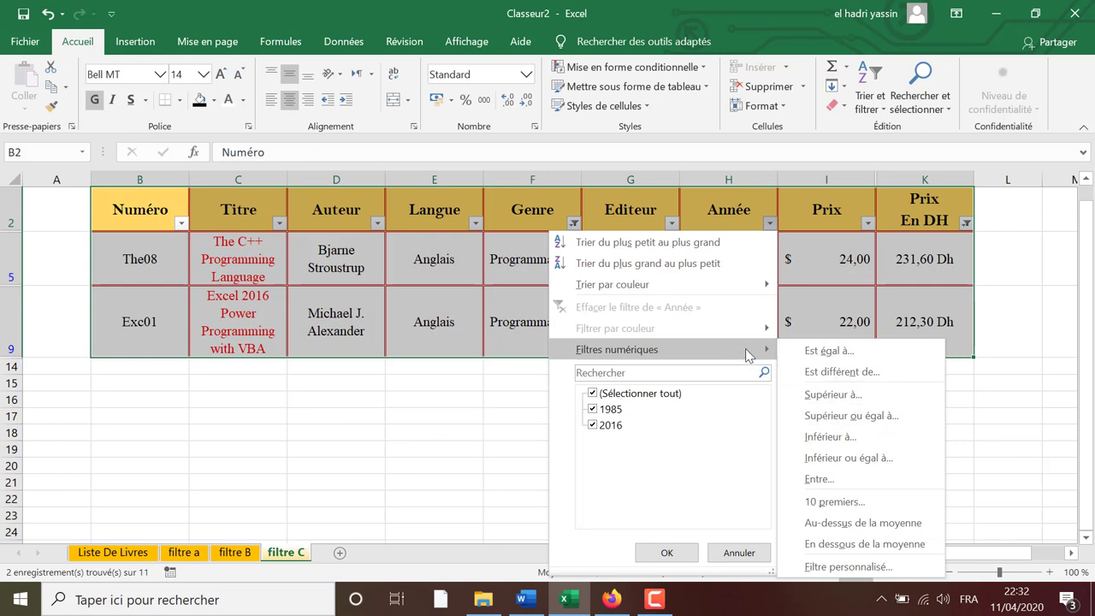
pyautogui.click(832, 293)
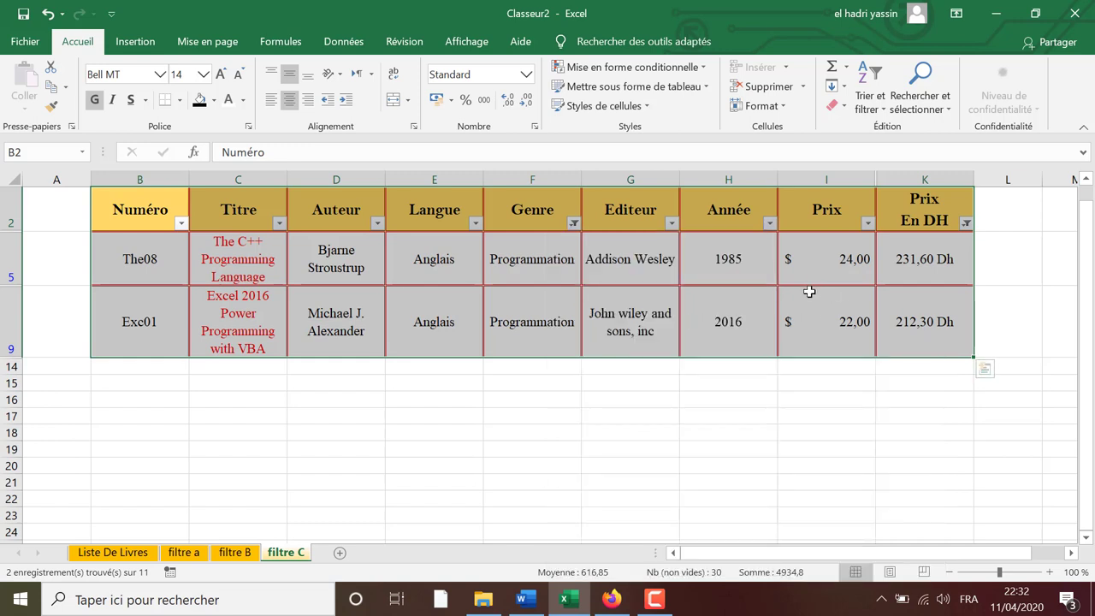